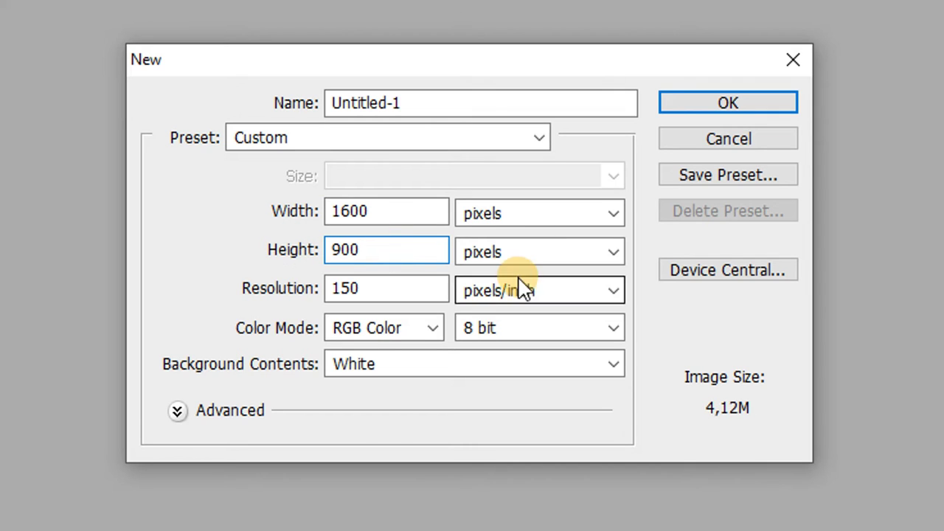
Step: Create a new 8-bit RGB document of 1600 by 900 pixels at 150 pixels/inch with white background contents
{"action": "left_click", "coordinate": [392, 285]}
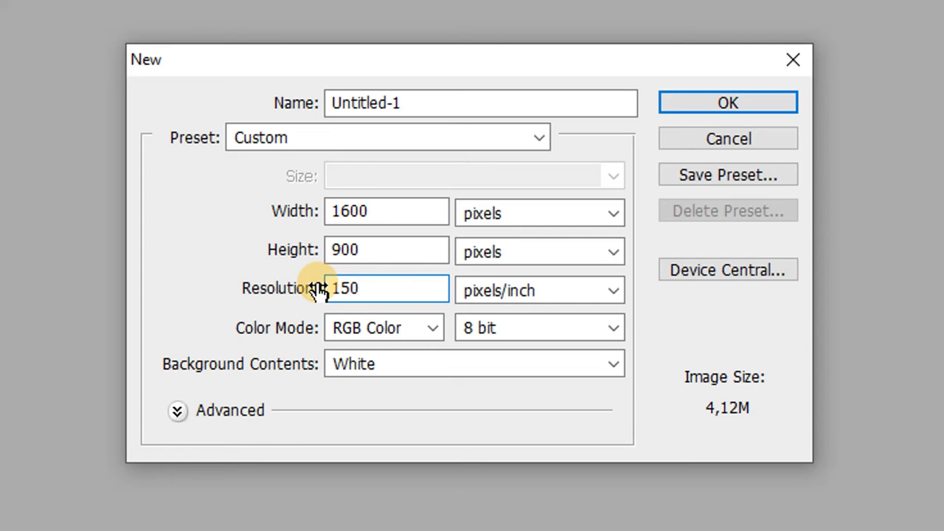
{"action": "left_click", "coordinate": [393, 362]}
{"action": "left_click", "coordinate": [388, 383]}
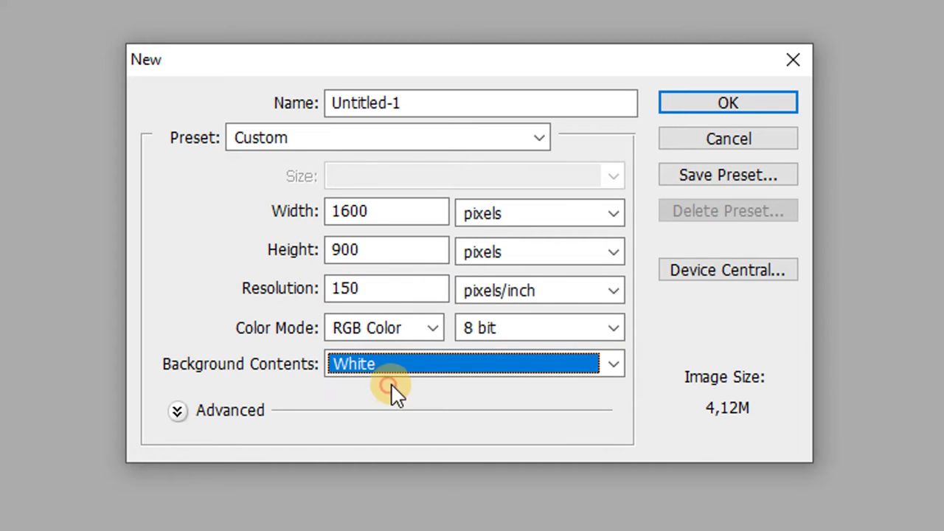
{"action": "left_click", "coordinate": [702, 107]}
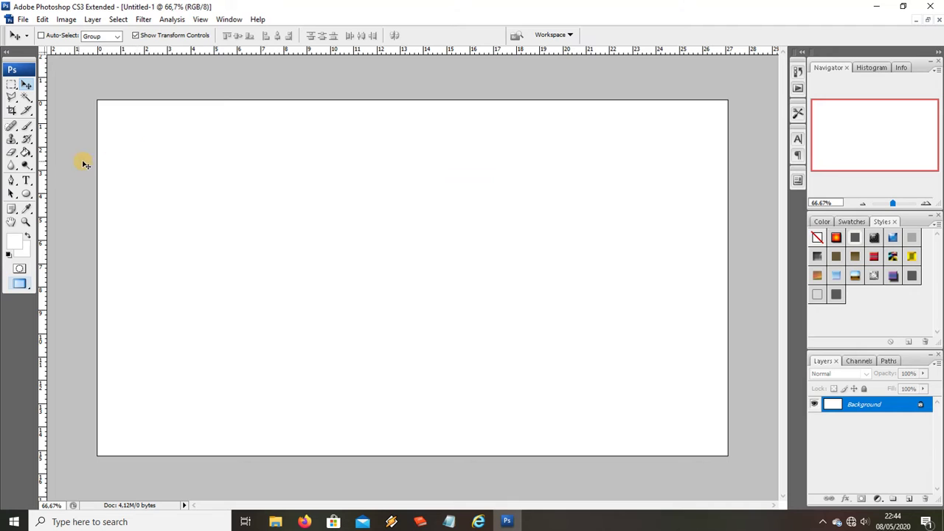
Step: Add the horizontal text "Mansiro" in the upper part of the white canvas and commit it
{"action": "left_click", "coordinate": [26, 180]}
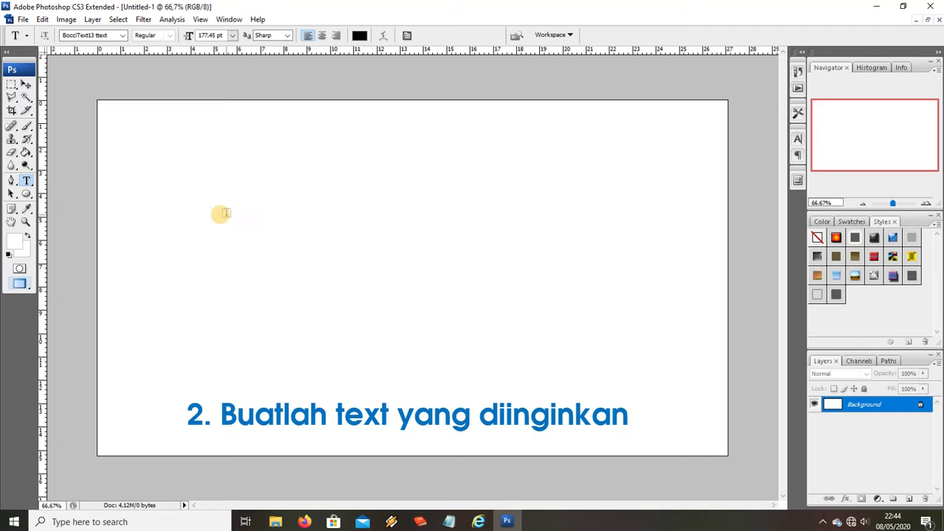
{"action": "left_click", "coordinate": [243, 219]}
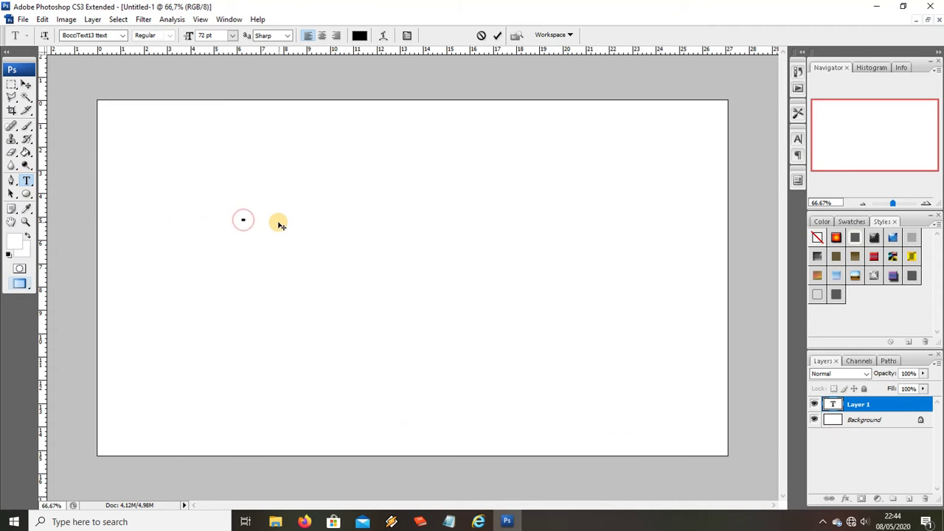
{"action": "type", "text": "M"}
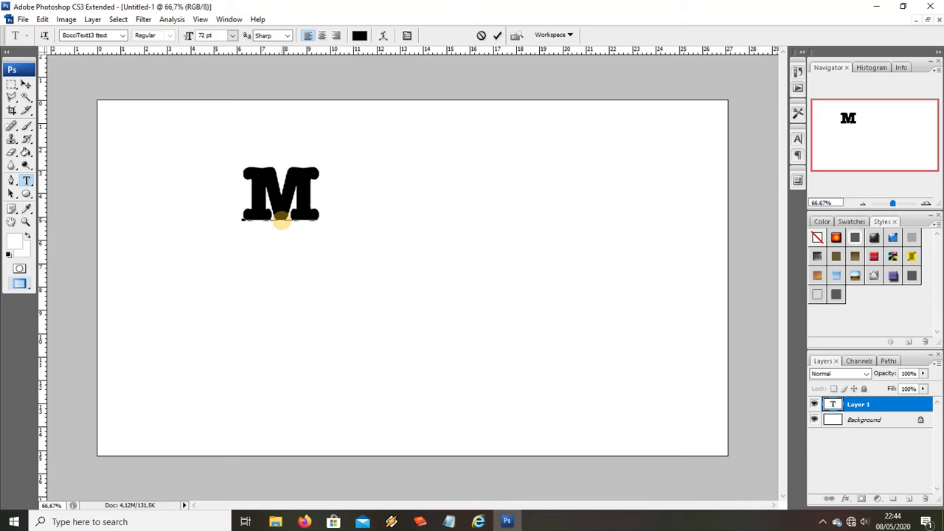
{"action": "type", "text": "ansiro"}
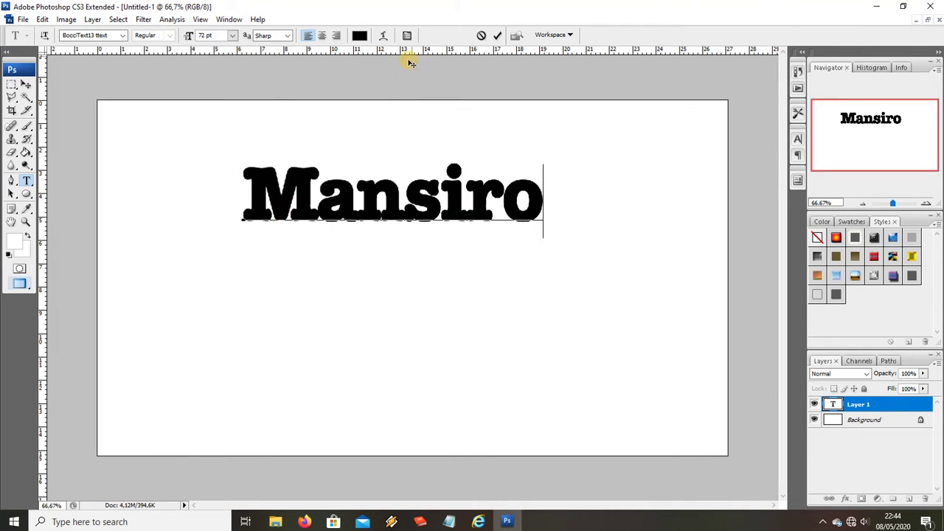
{"action": "left_click", "coordinate": [497, 35]}
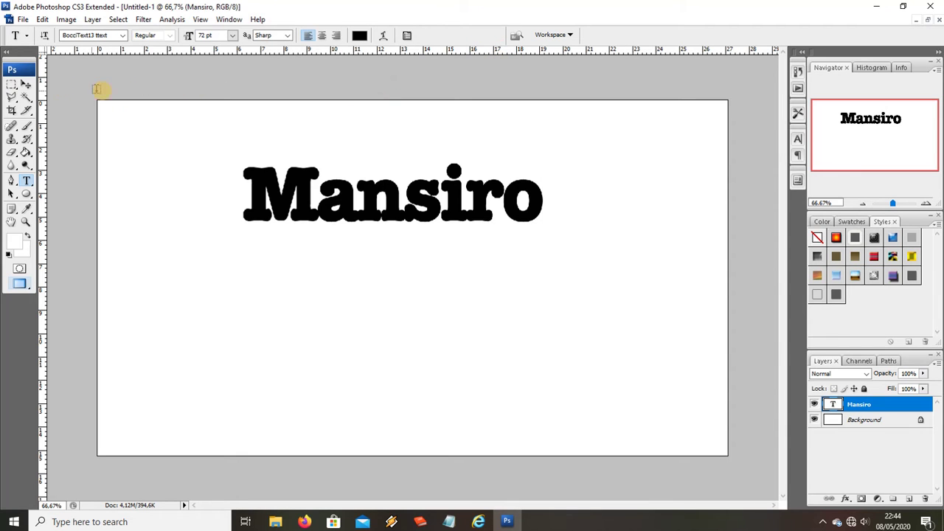
Step: Reposition the "Mansiro" text and scale it proportionally to about 181% so it spans most of the canvas width
{"action": "left_click", "coordinate": [25, 85]}
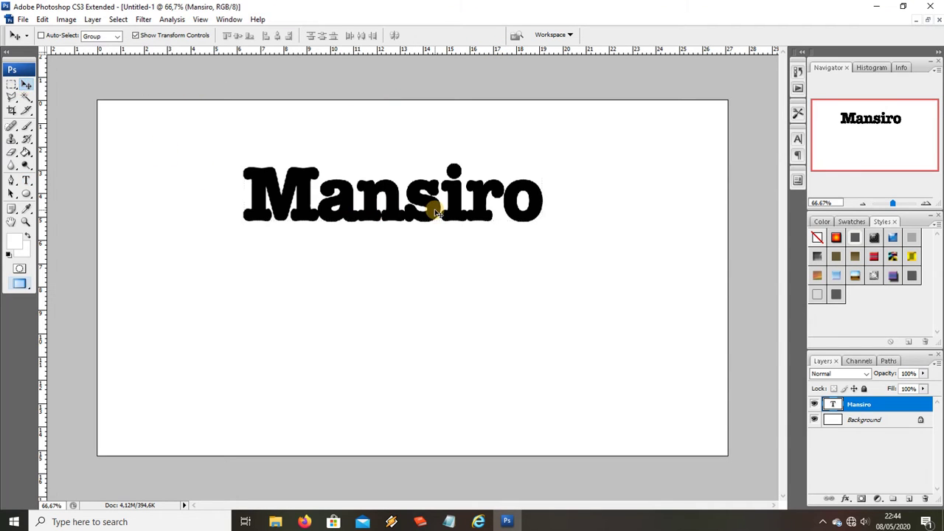
{"action": "left_click_drag", "start_coordinate": [435, 212], "coordinate": [330, 254]}
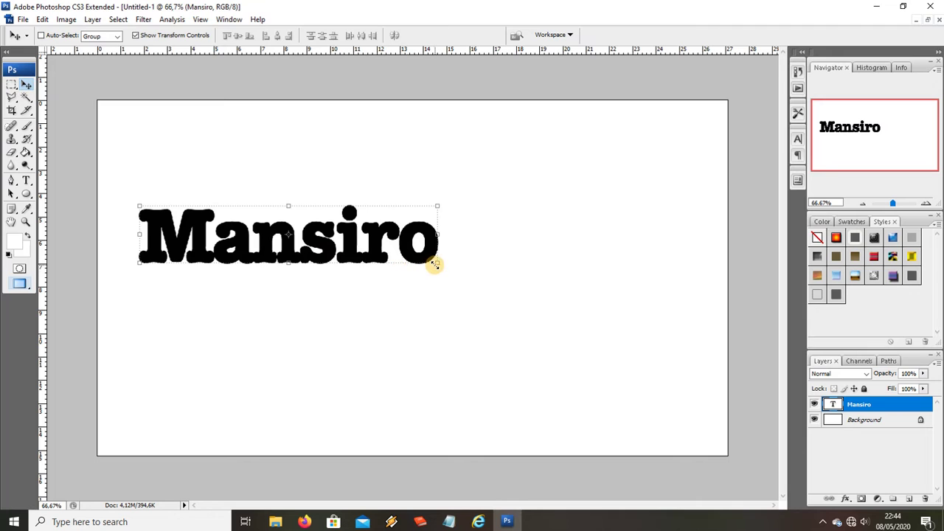
{"action": "left_click_drag", "start_coordinate": [435, 264], "coordinate": [677, 408]}
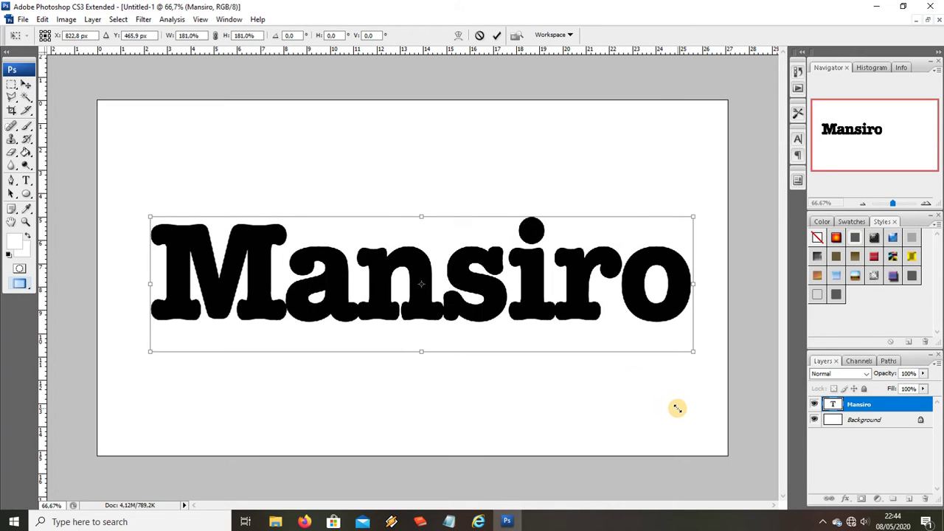
{"action": "left_click", "coordinate": [497, 35]}
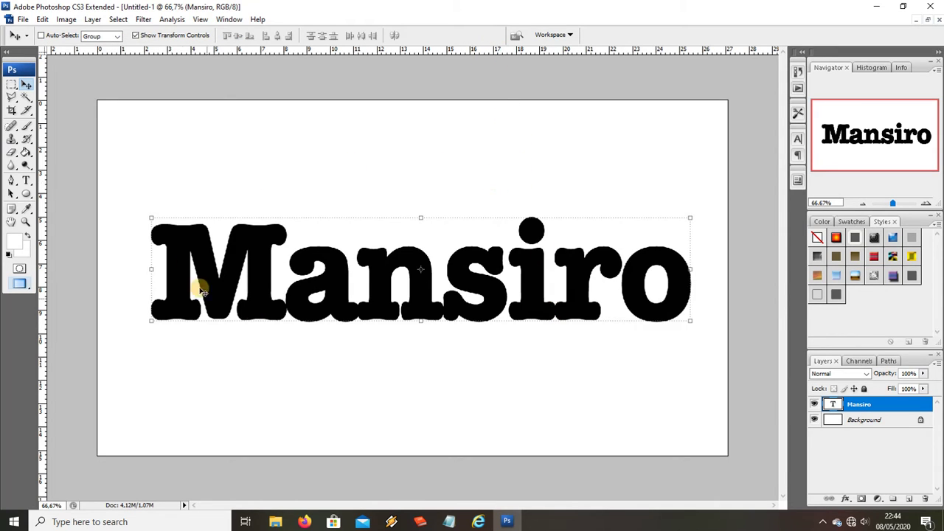
Step: Load the Mansiro text layer's outline as a selection and save it as a new channel named "Contoh"
{"action": "left_click", "coordinate": [834, 404], "text": "ctrl"}
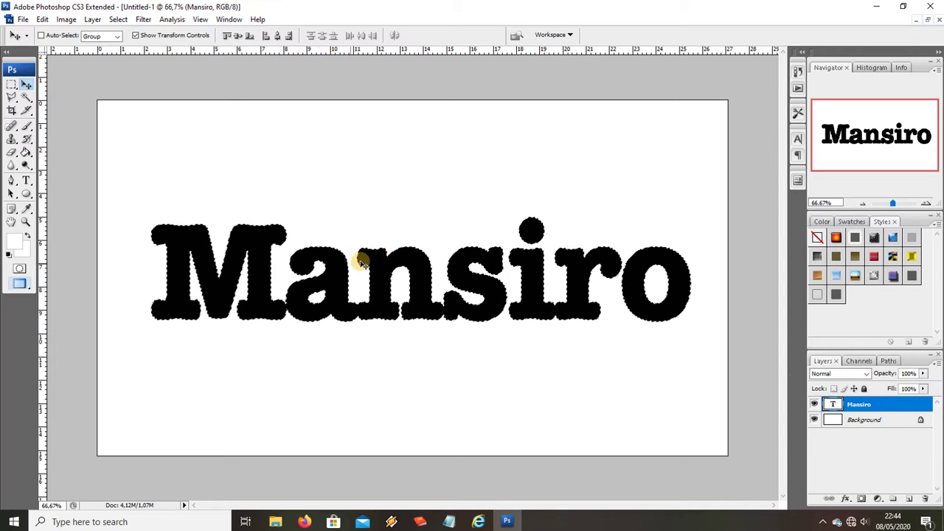
{"action": "left_click", "coordinate": [118, 19]}
{"action": "left_click", "coordinate": [140, 221]}
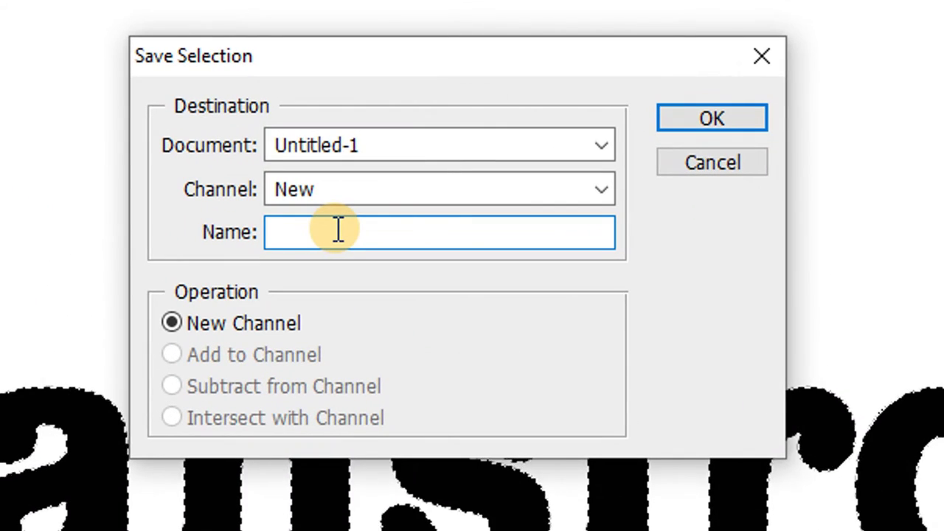
{"action": "type", "text": "Contoh"}
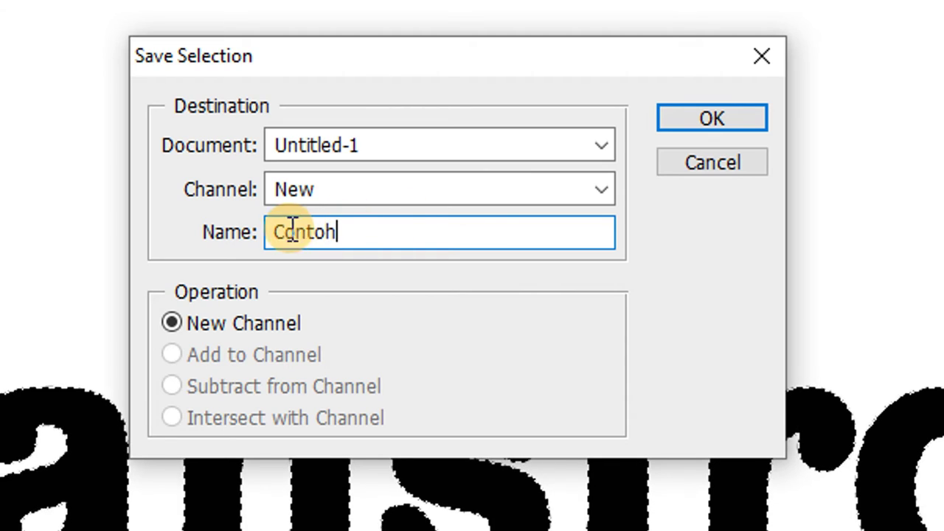
{"action": "left_click", "coordinate": [750, 119]}
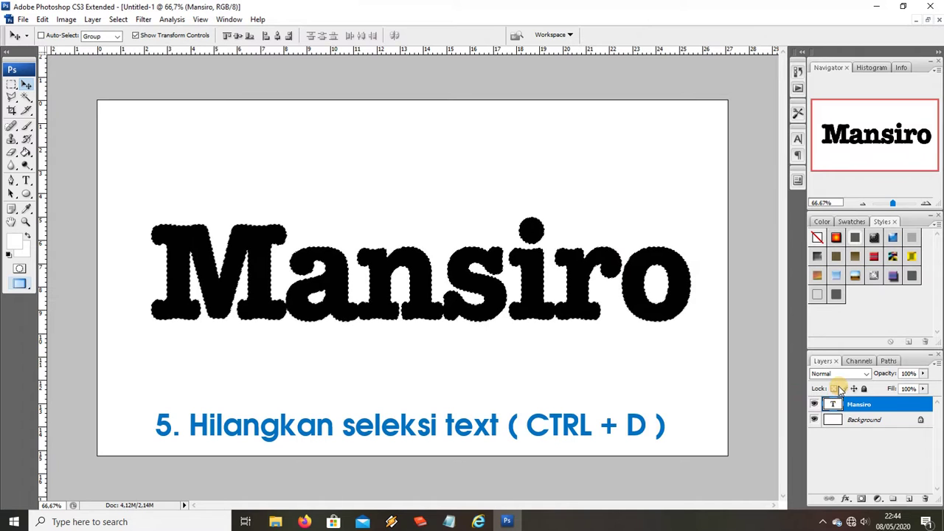
Step: Deselect the lettering and delete the Mansiro text layer
{"action": "key", "text": "ctrl+d"}
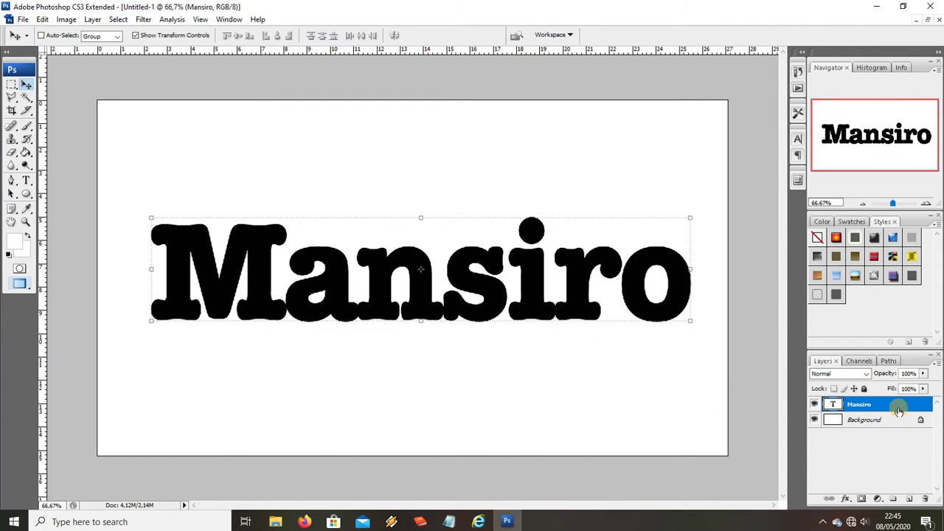
{"action": "left_click_drag", "start_coordinate": [892, 404], "coordinate": [927, 497]}
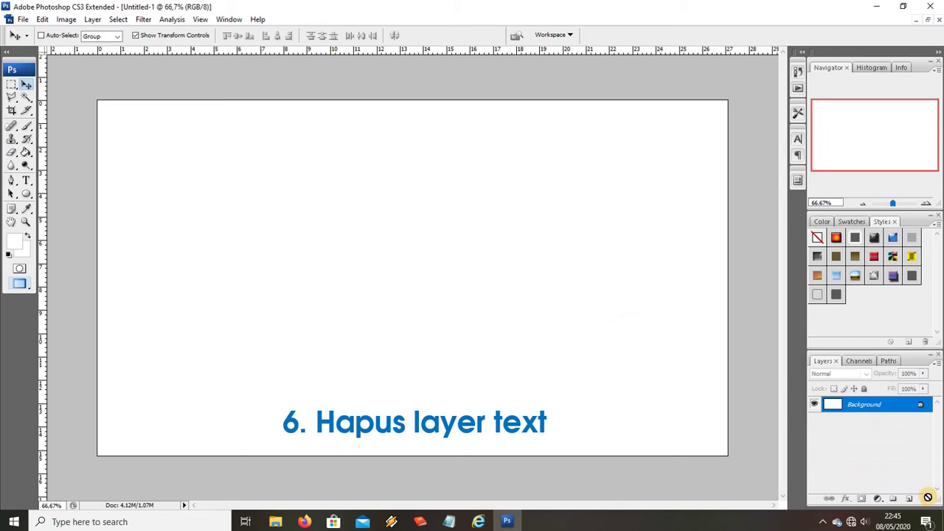
Step: Duplicate the Contoh alpha channel
{"action": "left_click", "coordinate": [858, 361]}
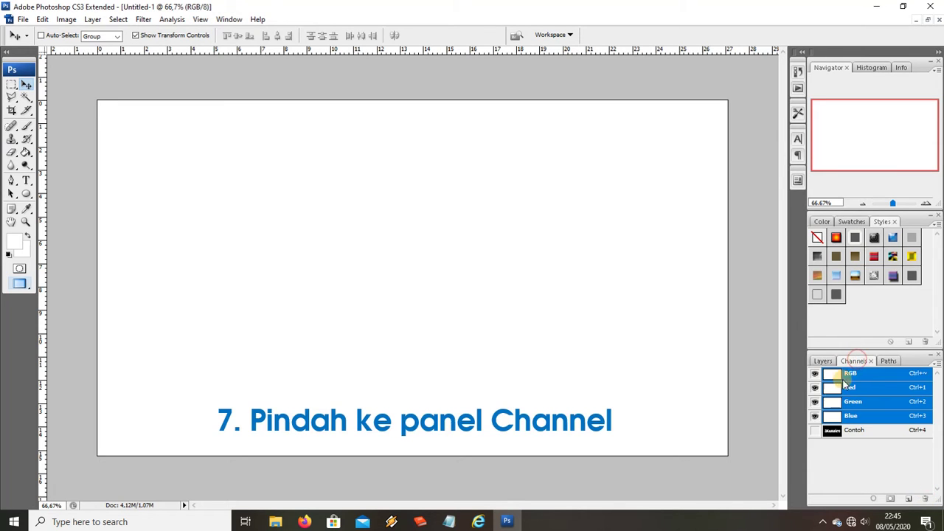
{"action": "left_click", "coordinate": [833, 433]}
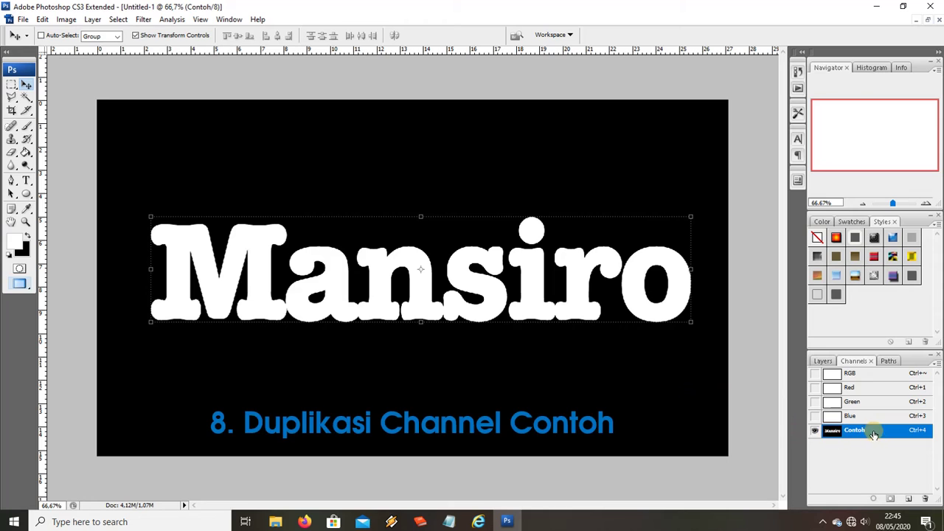
{"action": "left_click_drag", "start_coordinate": [885, 434], "coordinate": [910, 498]}
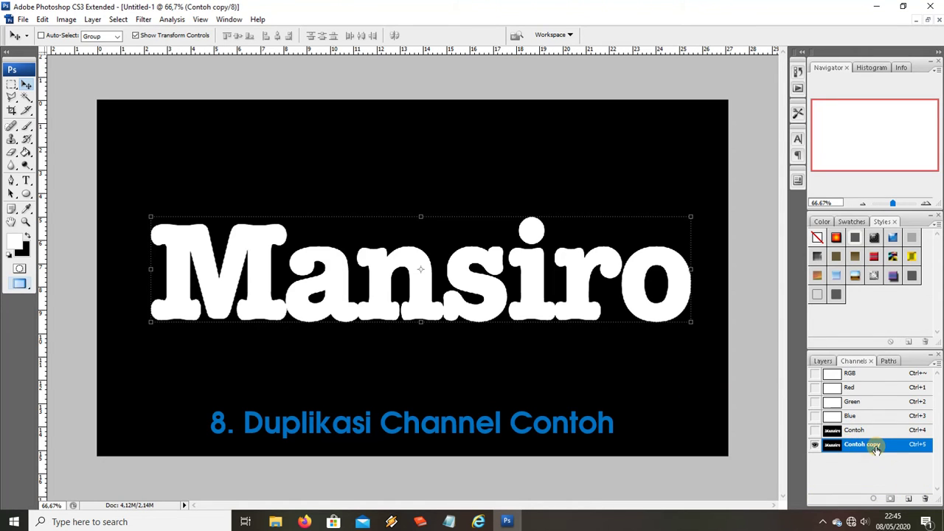
Step: Load the Contoh copy channel as a selection and apply a Gaussian Blur with a 3.0 pixel radius inside it
{"action": "left_click", "coordinate": [831, 446], "text": "ctrl"}
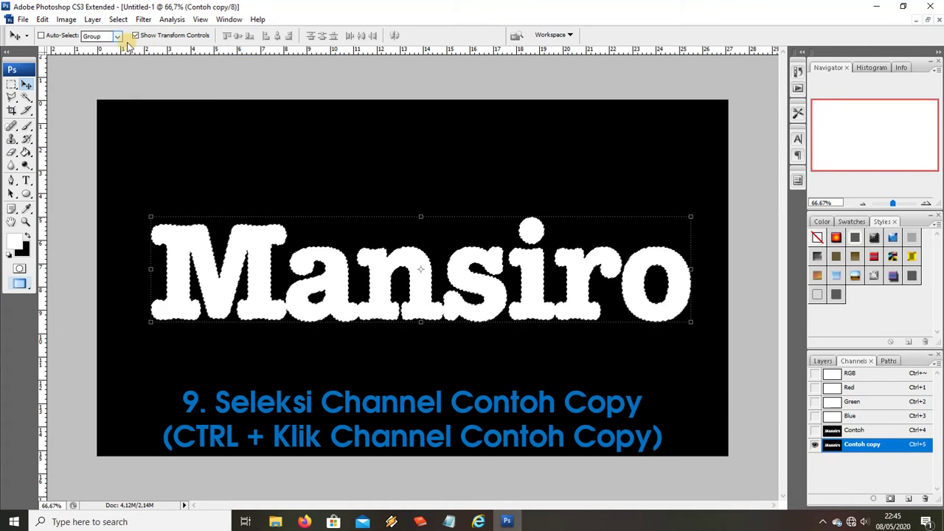
{"action": "left_click", "coordinate": [89, 19]}
{"action": "mouse_move", "coordinate": [57, 23]}
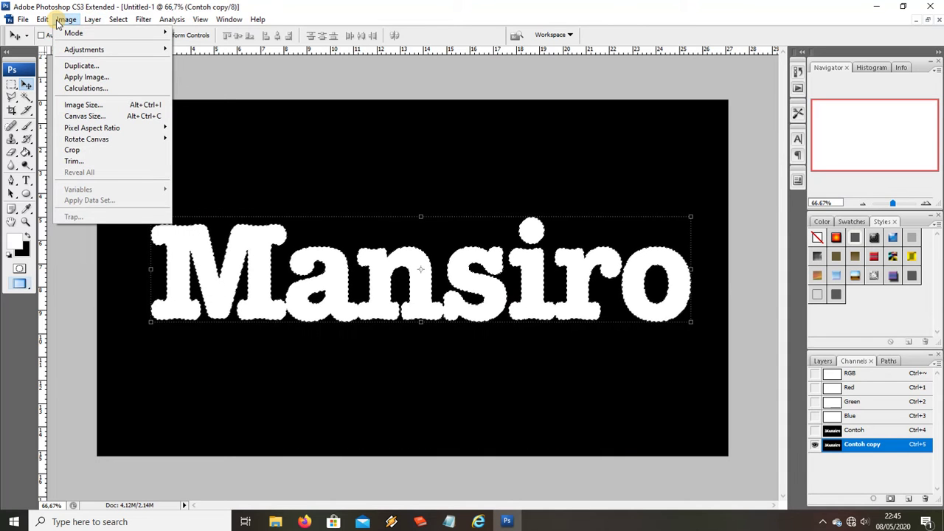
{"action": "mouse_move", "coordinate": [144, 22]}
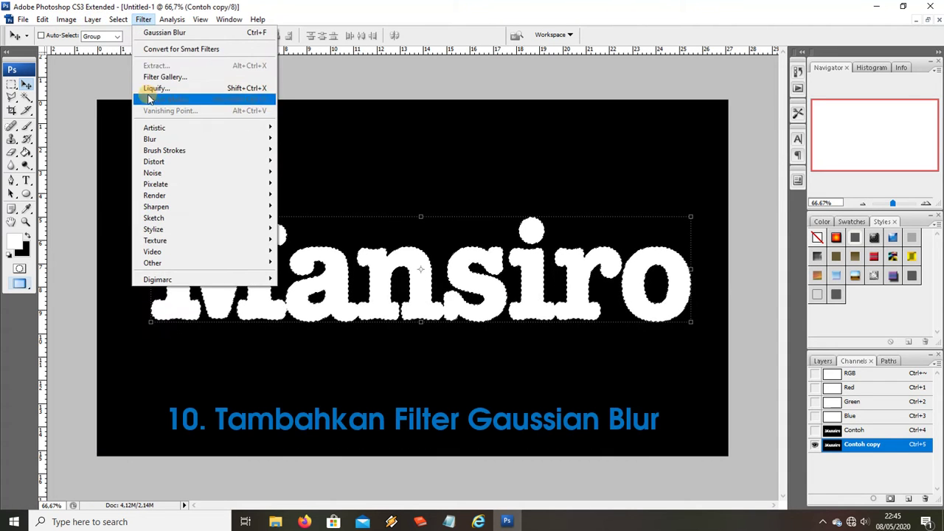
{"action": "mouse_move", "coordinate": [151, 138]}
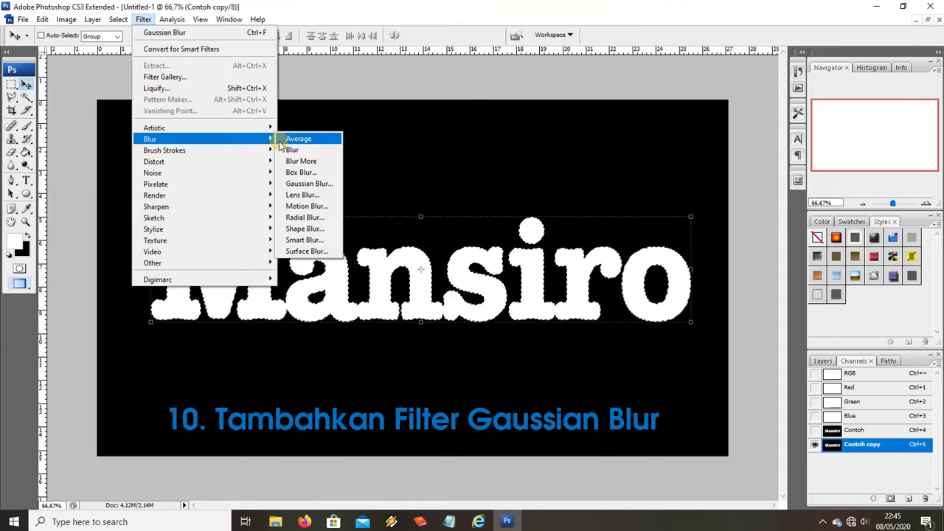
{"action": "left_click", "coordinate": [310, 183]}
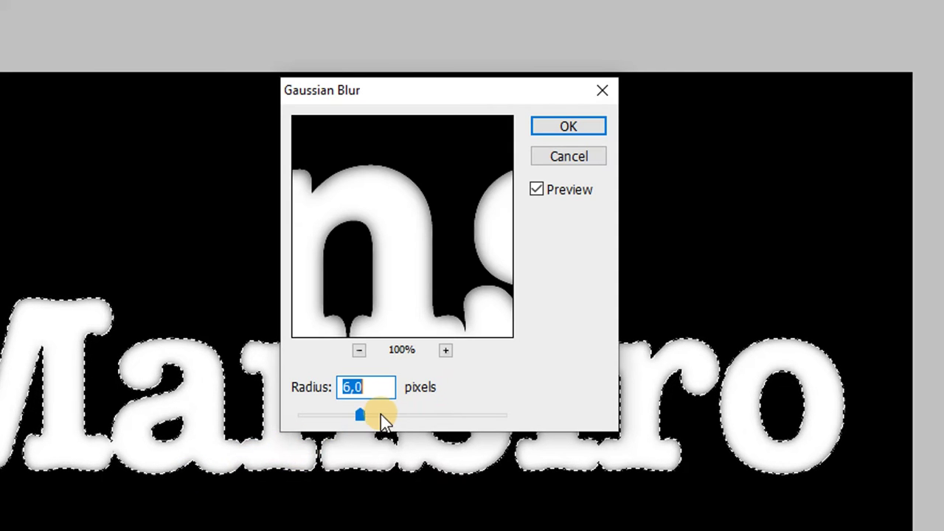
{"action": "key", "text": "Down"}
{"action": "key", "text": "Down"}
{"action": "key", "text": "Down"}
{"action": "key", "text": "Down"}
{"action": "key", "text": "Down"}
{"action": "key", "text": "Down"}
{"action": "key", "text": "Down"}
{"action": "key", "text": "Down"}
{"action": "key", "text": "Down"}
{"action": "key", "text": "Down"}
{"action": "key", "text": "Down"}
{"action": "key", "text": "Down"}
{"action": "key", "text": "Down"}
{"action": "key", "text": "Down"}
{"action": "key", "text": "Down"}
{"action": "key", "text": "Down"}
{"action": "key", "text": "Down"}
{"action": "key", "text": "Down"}
{"action": "key", "text": "Down"}
{"action": "key", "text": "Down"}
{"action": "key", "text": "Down"}
{"action": "key", "text": "Down"}
{"action": "key", "text": "Down"}
{"action": "key", "text": "Down"}
{"action": "key", "text": "Down"}
{"action": "key", "text": "Down"}
{"action": "key", "text": "Down"}
{"action": "key", "text": "Down"}
{"action": "key", "text": "Down"}
{"action": "key", "text": "Down"}
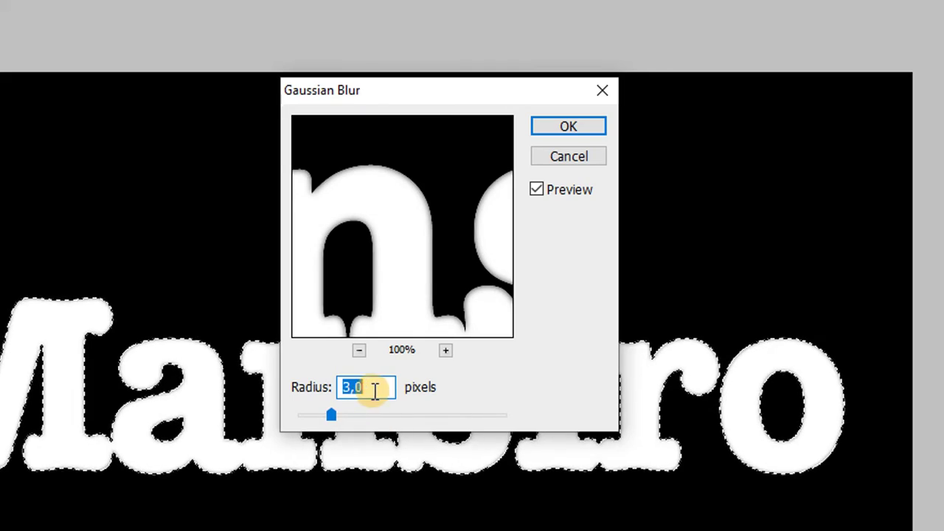
{"action": "left_click", "coordinate": [570, 129]}
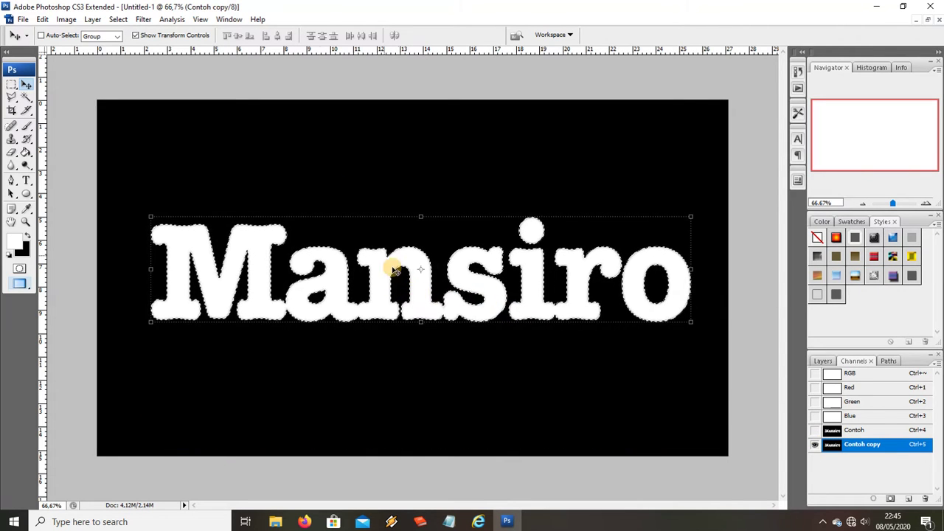
Step: Apply another Gaussian Blur with a 6.1 pixel radius inside the lettering selection on the Contoh copy channel
{"action": "left_click", "coordinate": [118, 20]}
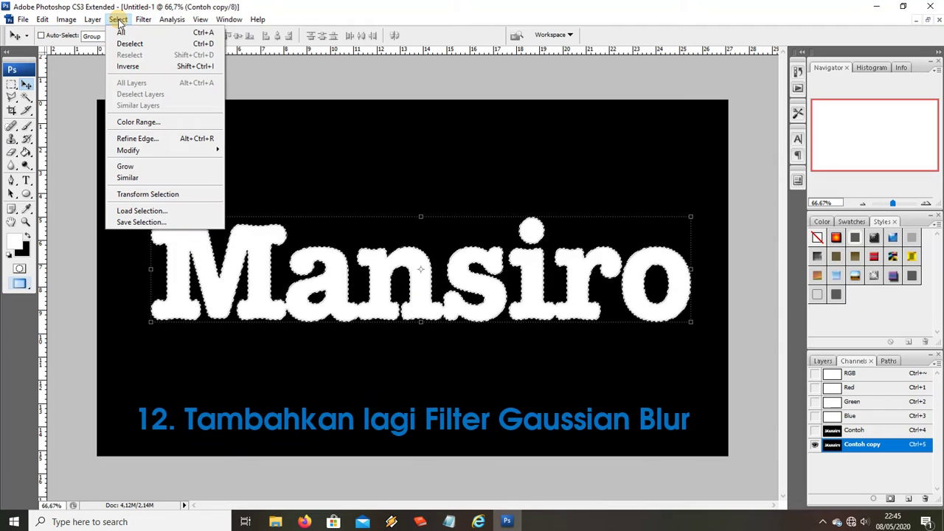
{"action": "mouse_move", "coordinate": [143, 19]}
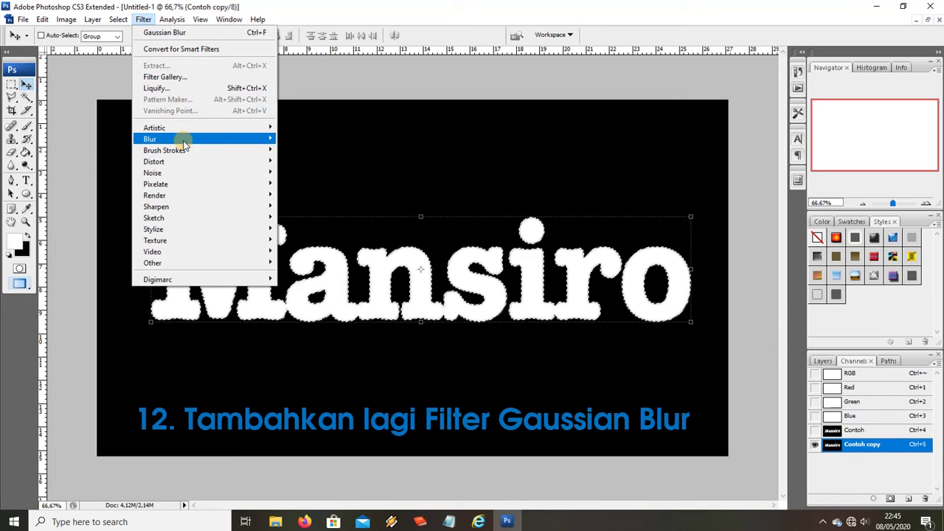
{"action": "mouse_move", "coordinate": [185, 139]}
{"action": "left_click", "coordinate": [318, 185]}
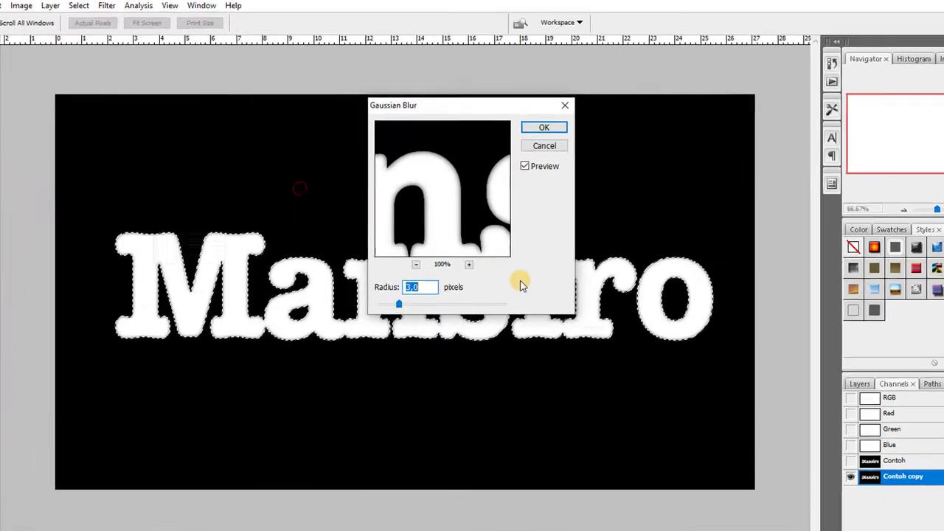
{"action": "key", "text": "Up"}
{"action": "key", "text": "Up"}
{"action": "key", "text": "Up"}
{"action": "key", "text": "Up"}
{"action": "key", "text": "Up"}
{"action": "key", "text": "Up"}
{"action": "key", "text": "Up"}
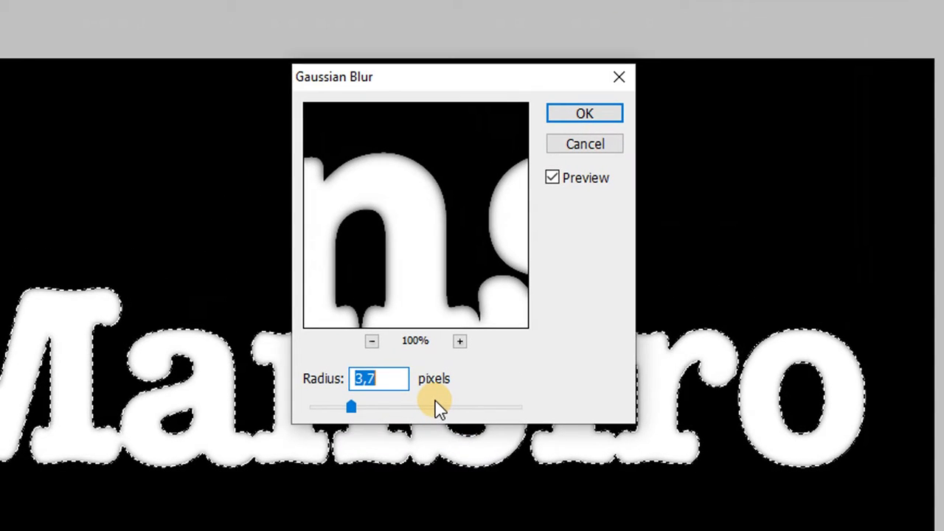
{"action": "key", "text": "Up"}
{"action": "key", "text": "Up"}
{"action": "key", "text": "Up"}
{"action": "key", "text": "Up"}
{"action": "key", "text": "Up"}
{"action": "key", "text": "Up"}
{"action": "key", "text": "Up"}
{"action": "key", "text": "Up"}
{"action": "key", "text": "Up"}
{"action": "key", "text": "Up"}
{"action": "key", "text": "Up"}
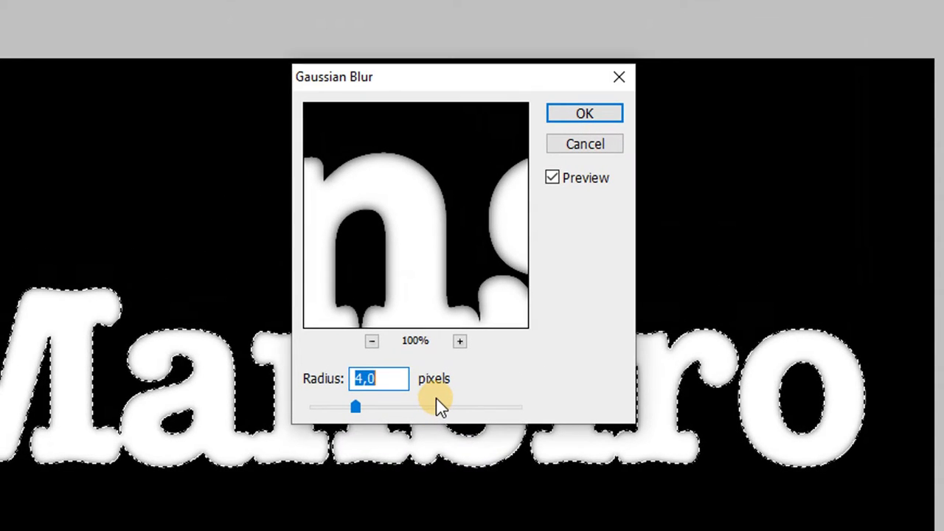
{"action": "key", "text": "Up"}
{"action": "key", "text": "Up"}
{"action": "key", "text": "Up"}
{"action": "key", "text": "Up"}
{"action": "key", "text": "Up"}
{"action": "key", "text": "Up"}
{"action": "key", "text": "Up"}
{"action": "key", "text": "Up"}
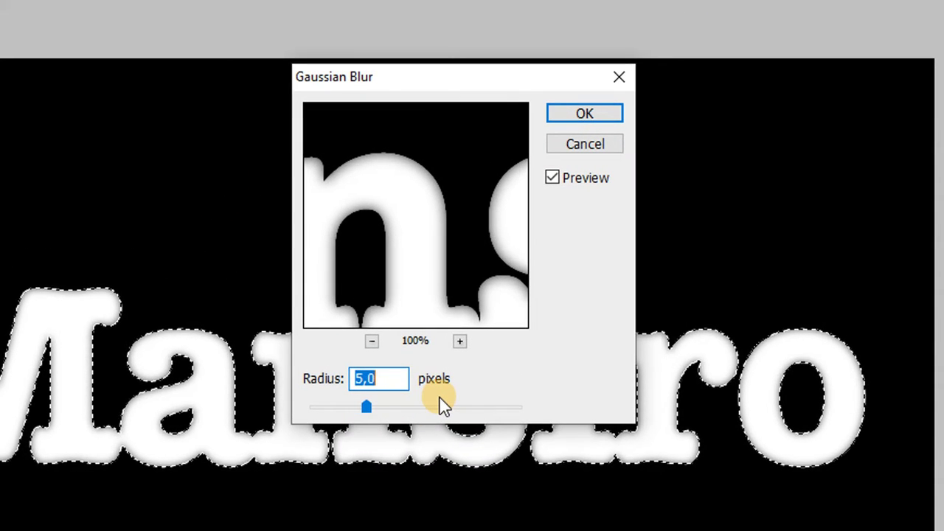
{"action": "key", "text": "Up"}
{"action": "key", "text": "Up"}
{"action": "key", "text": "Up"}
{"action": "key", "text": "Up"}
{"action": "key", "text": "Up"}
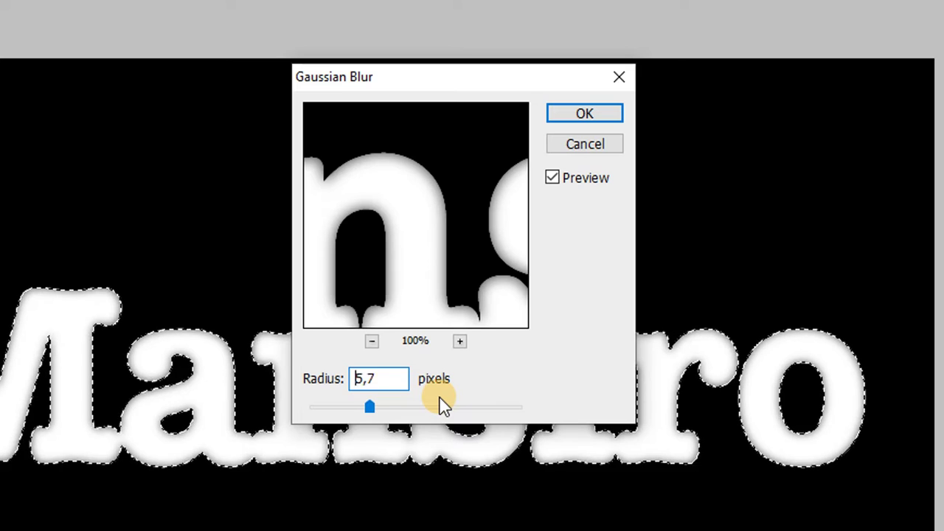
{"action": "key", "text": "Down"}
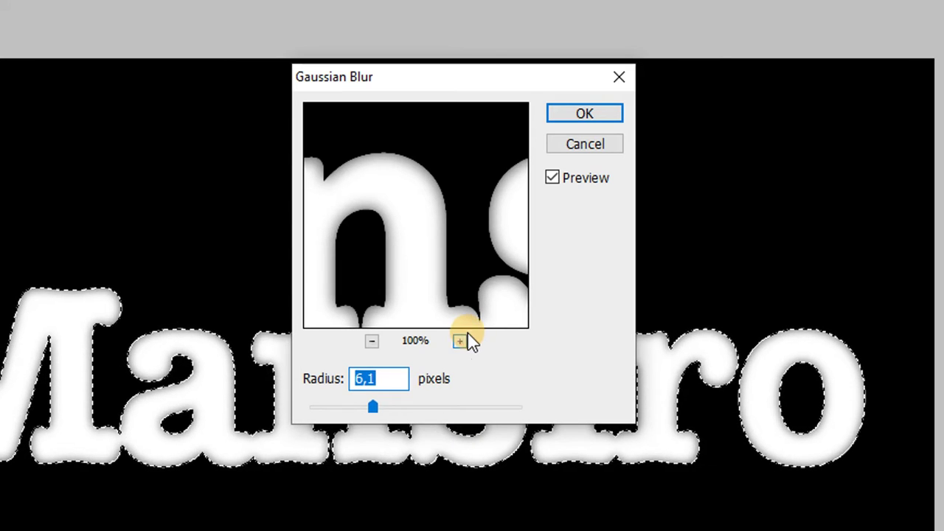
{"action": "left_click", "coordinate": [585, 115]}
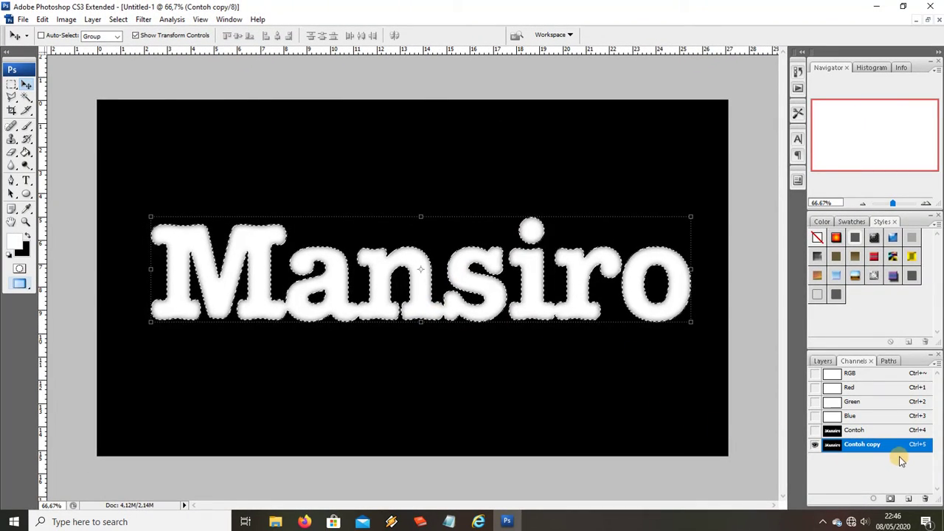
Step: Return to the layers and make the Background layer active, keeping it as a locked background
{"action": "left_click", "coordinate": [824, 361]}
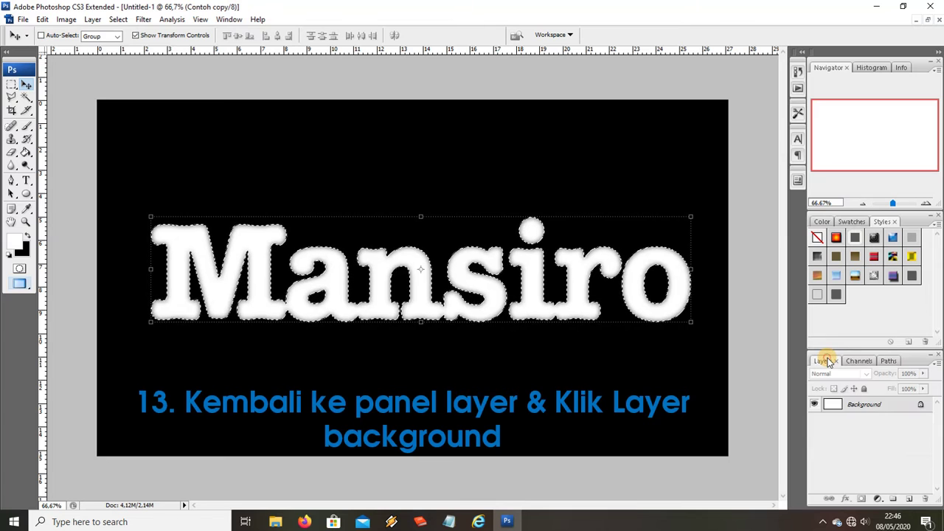
{"action": "double_click", "coordinate": [826, 404]}
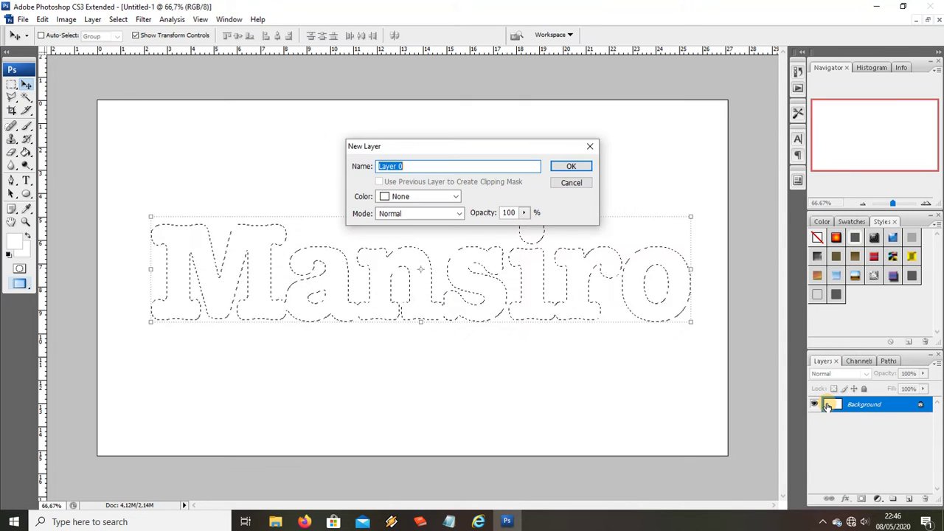
{"action": "left_click", "coordinate": [572, 184]}
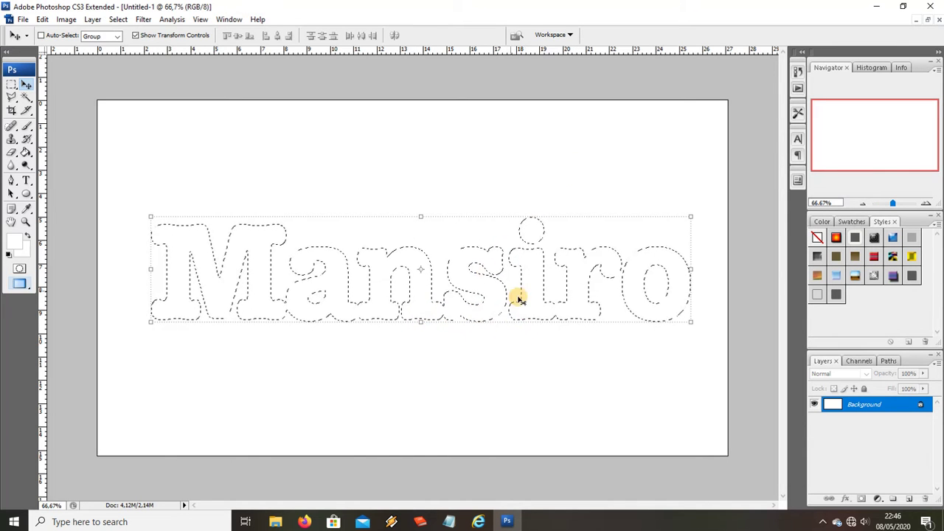
Step: Start Lighting Effects on the selected lettering with a Directional light, gloss at 100 and material at -100
{"action": "left_click", "coordinate": [119, 19]}
{"action": "mouse_move", "coordinate": [143, 20]}
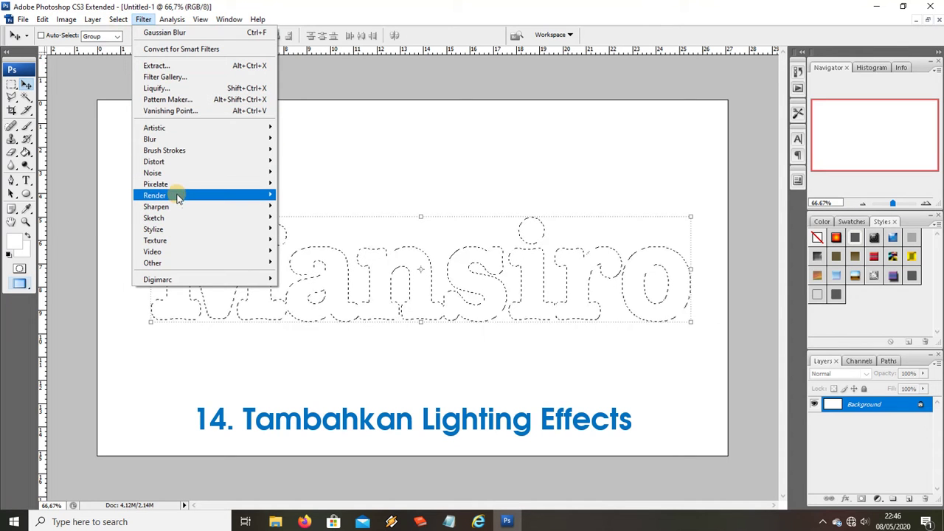
{"action": "mouse_move", "coordinate": [184, 196]}
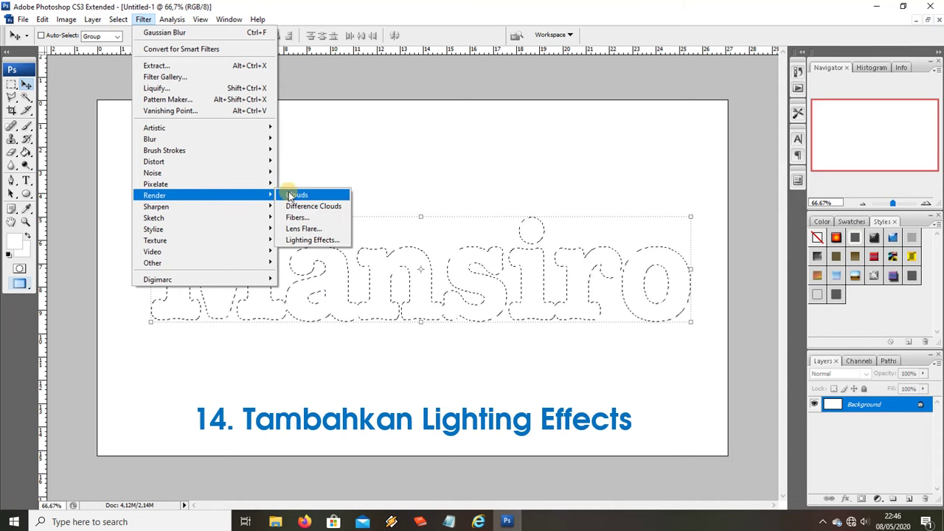
{"action": "left_click", "coordinate": [309, 240]}
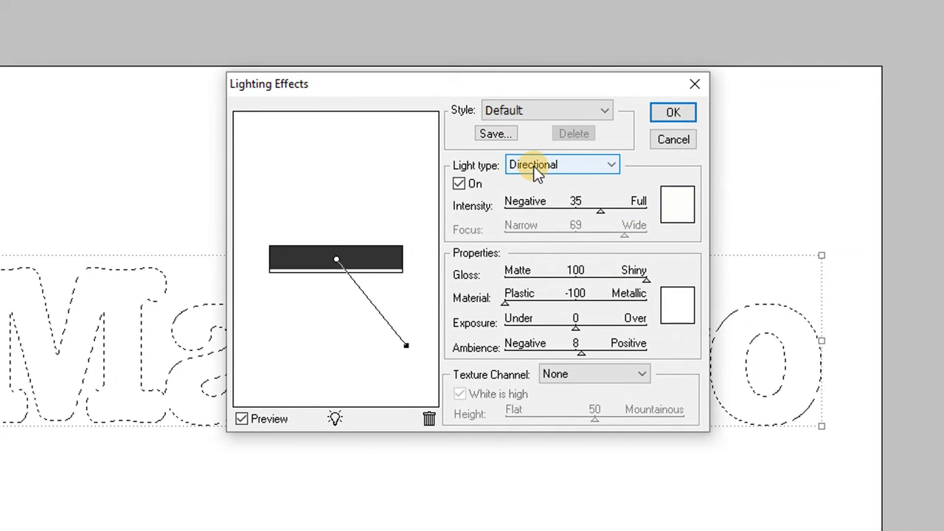
{"action": "left_click", "coordinate": [535, 172]}
{"action": "left_click", "coordinate": [533, 179]}
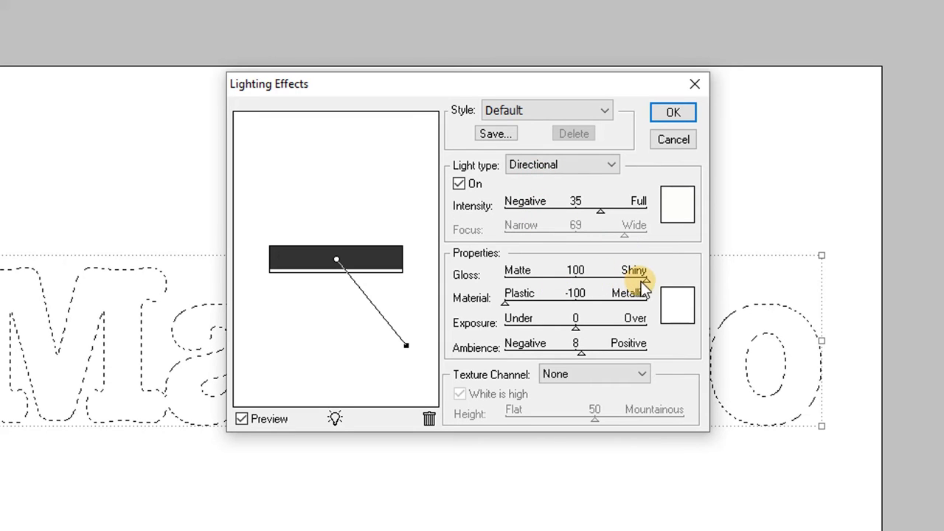
{"action": "left_click_drag", "start_coordinate": [587, 280], "coordinate": [652, 287]}
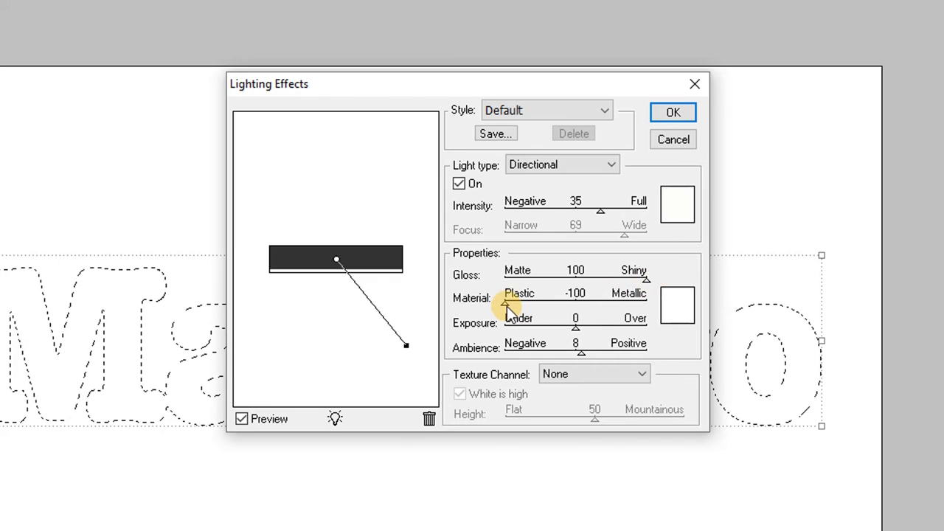
{"action": "left_click_drag", "start_coordinate": [506, 300], "coordinate": [599, 302]}
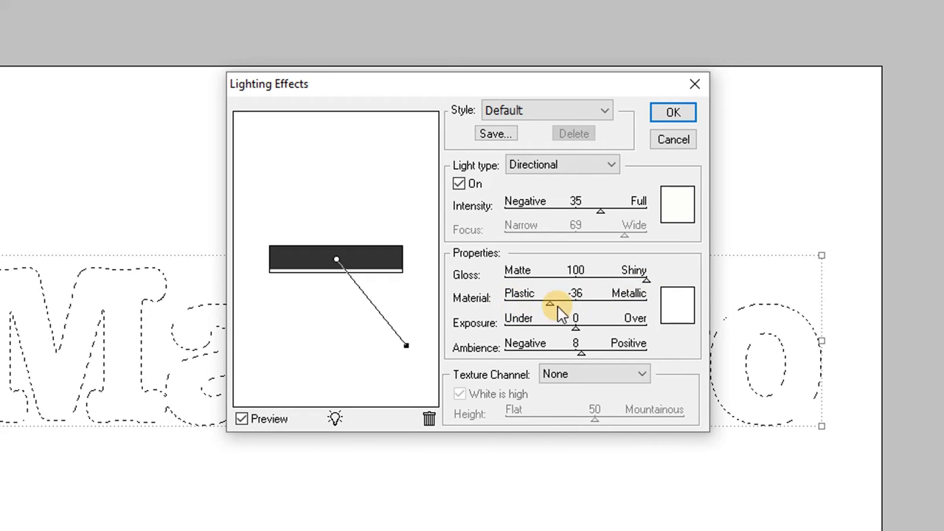
Step: Use the Contoh copy channel as the lighting texture and apply the effect
{"action": "left_click", "coordinate": [577, 373]}
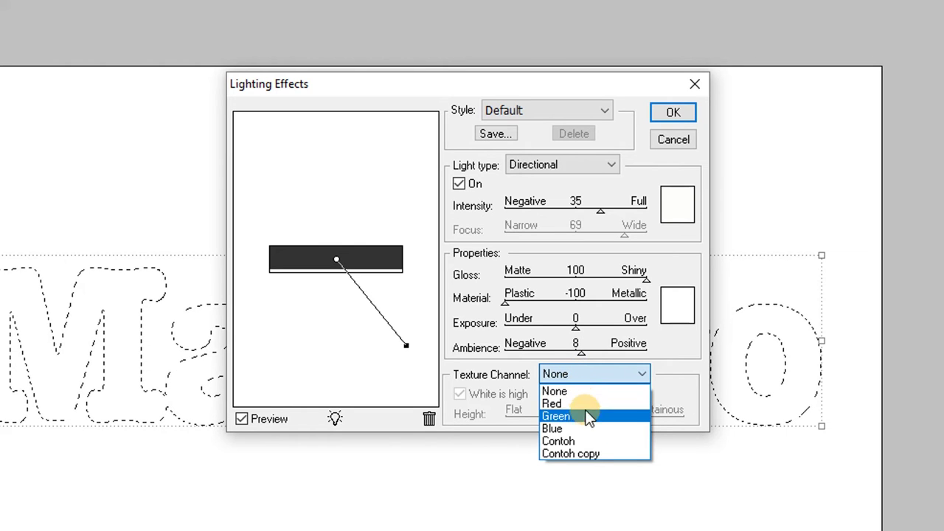
{"action": "left_click", "coordinate": [593, 451]}
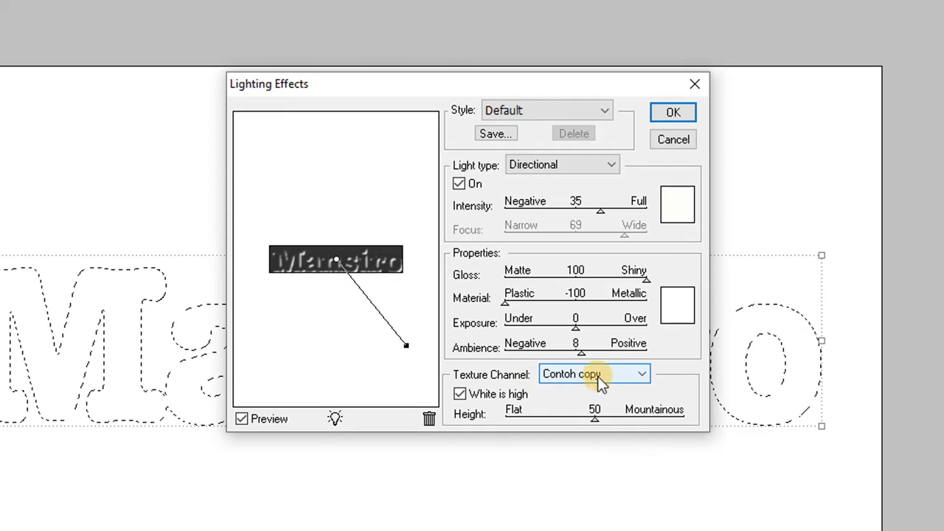
{"action": "left_click", "coordinate": [674, 120]}
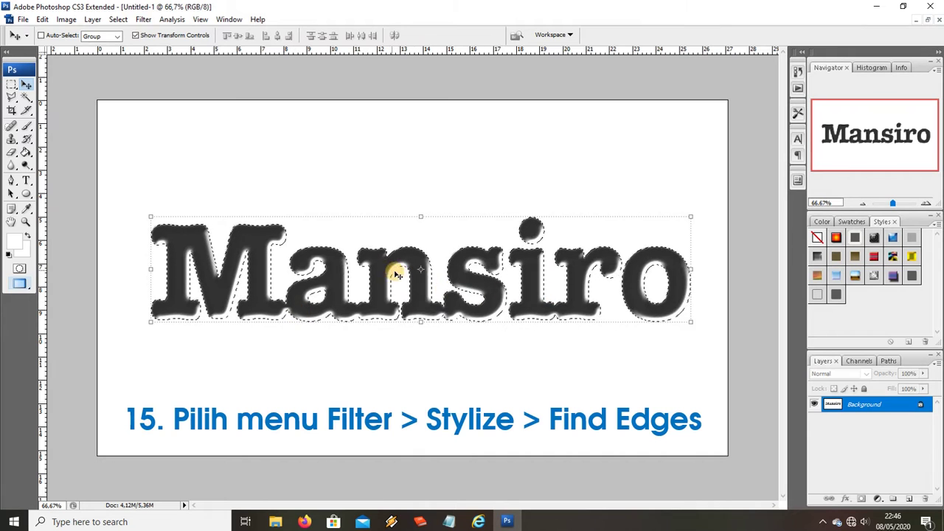
Step: Apply the Find Edges filter to the lettering and remove the selection
{"action": "left_click", "coordinate": [144, 20]}
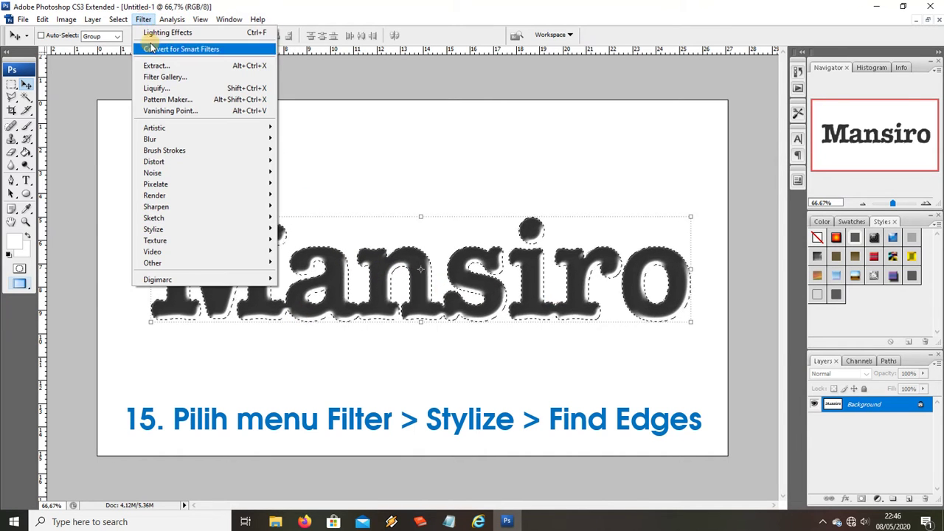
{"action": "mouse_move", "coordinate": [252, 227]}
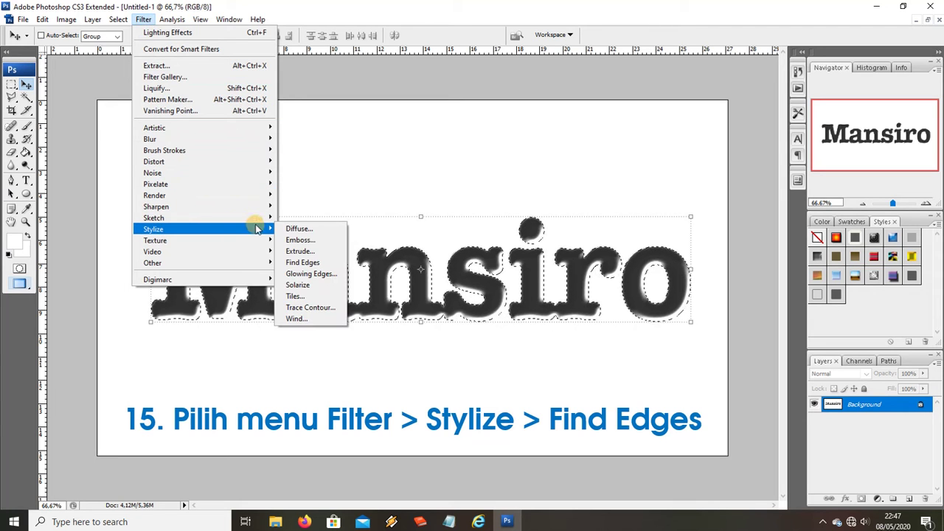
{"action": "left_click", "coordinate": [313, 265]}
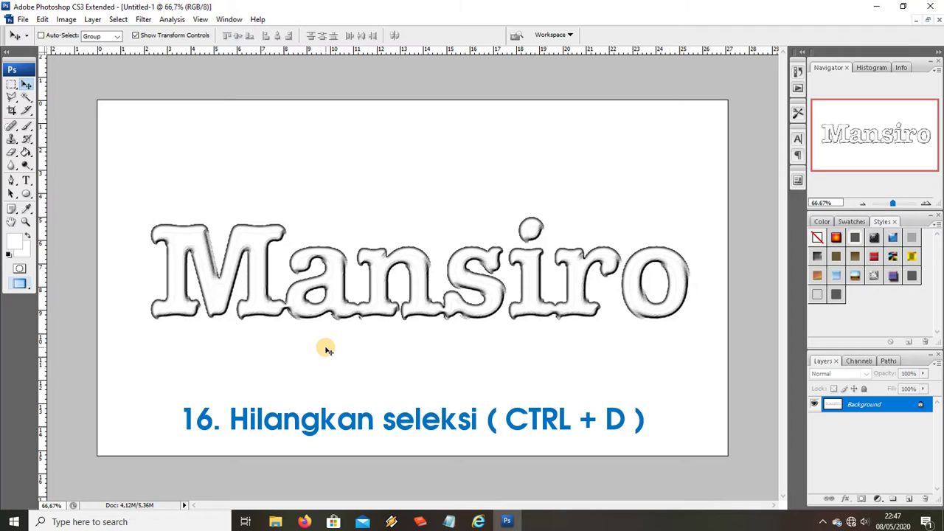
{"action": "key", "text": "ctrl+d"}
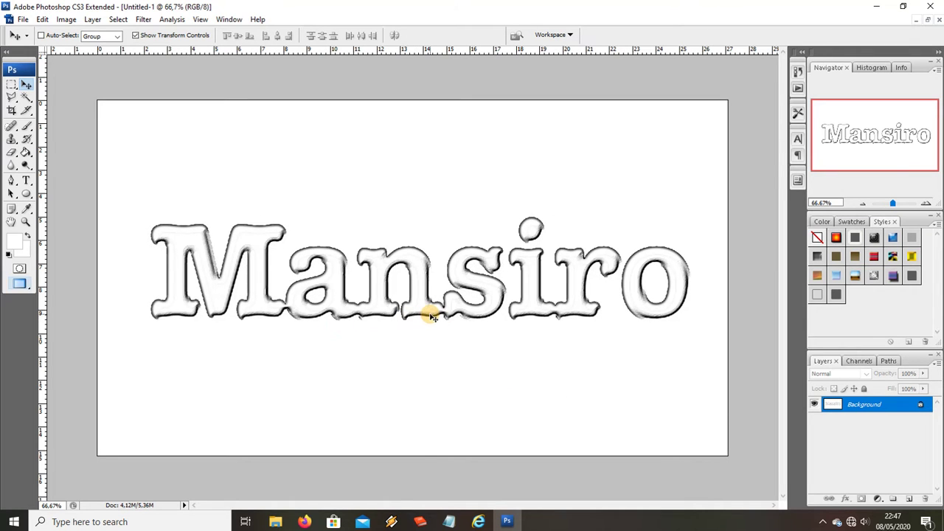
Step: Load the saved Contoh channel as a new selection
{"action": "left_click", "coordinate": [117, 19]}
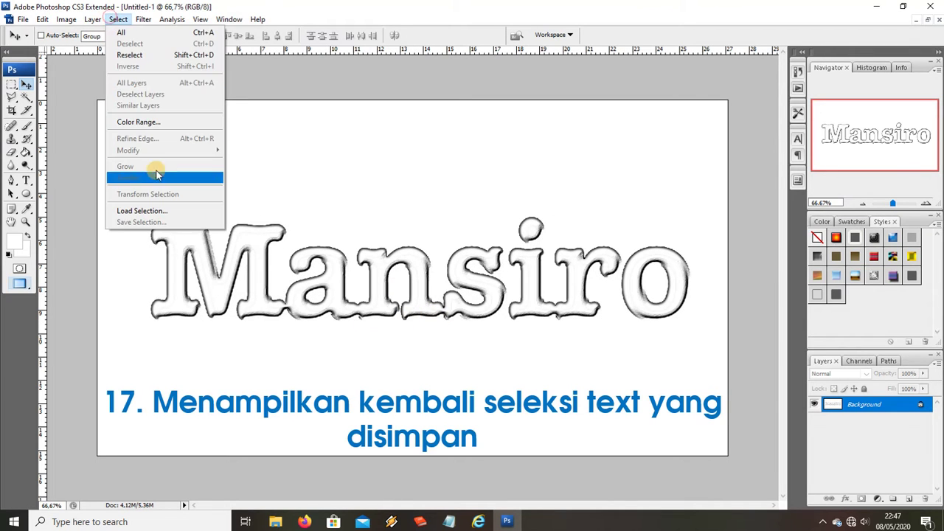
{"action": "left_click", "coordinate": [141, 210]}
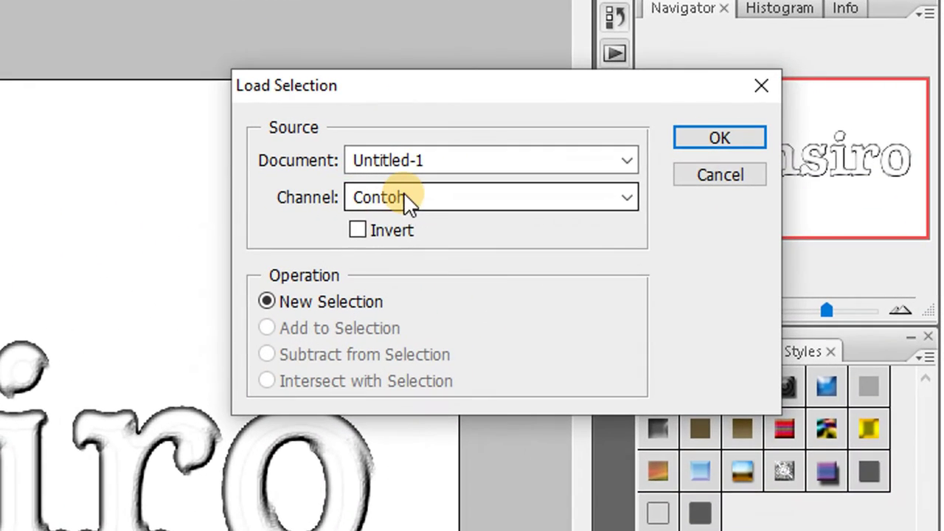
{"action": "left_click", "coordinate": [407, 197]}
{"action": "left_click", "coordinate": [406, 220]}
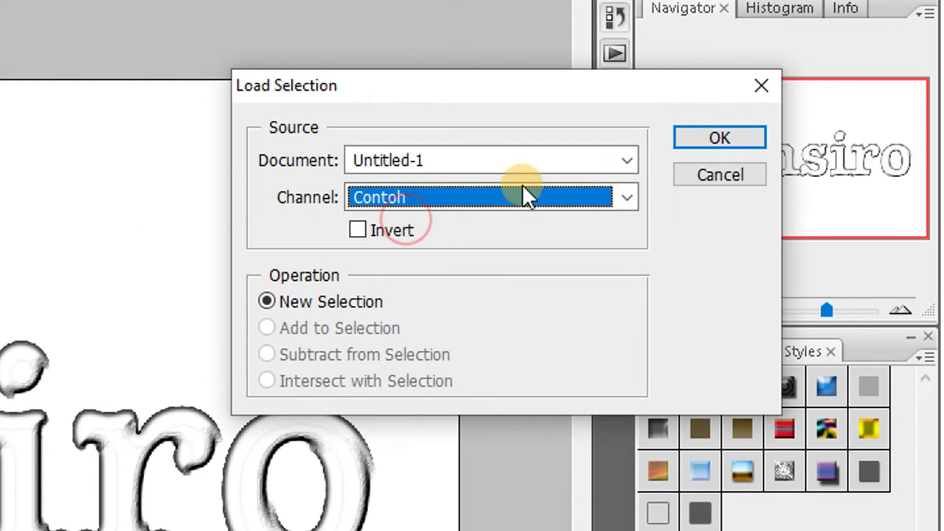
{"action": "left_click", "coordinate": [718, 137]}
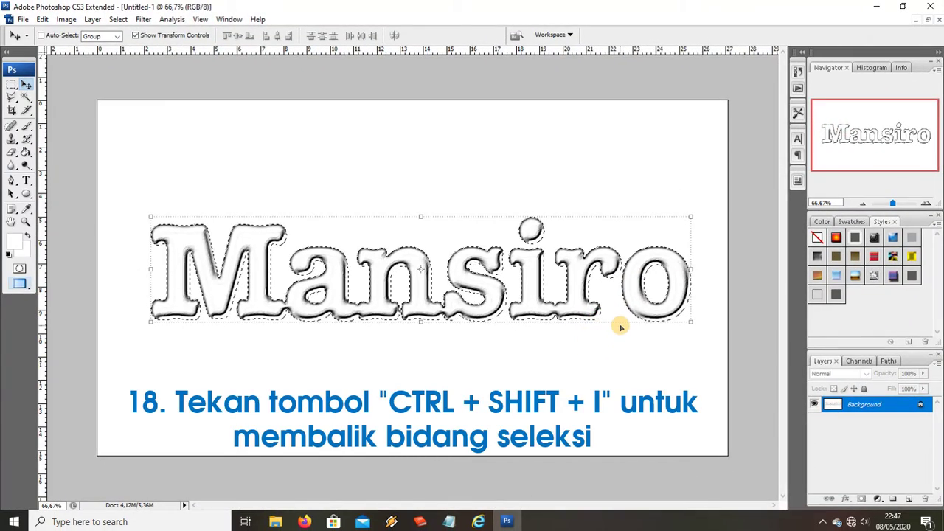
Step: Clear the area outside the lettering through an inverted selection, invert back to the lettering and cut it onto a new layer
{"action": "key", "text": "ctrl+shift+i"}
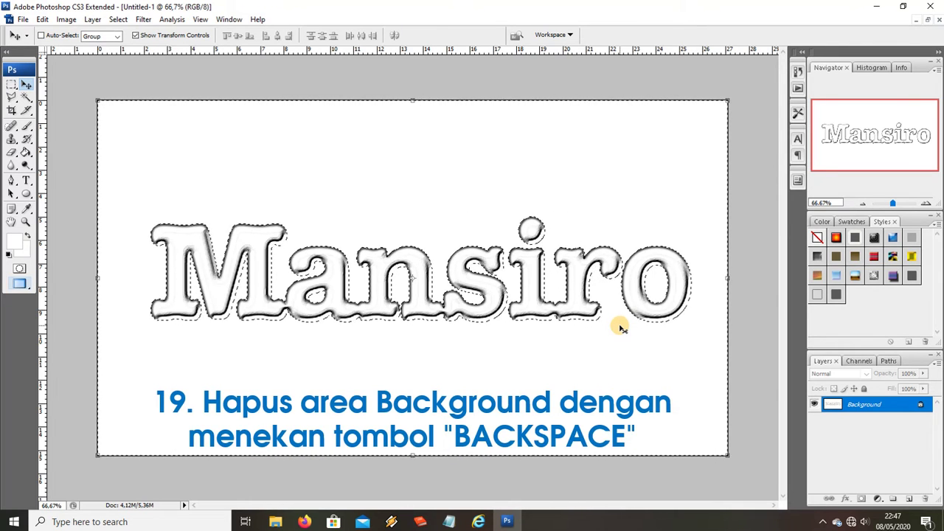
{"action": "key", "text": "ctrl+shift+i"}
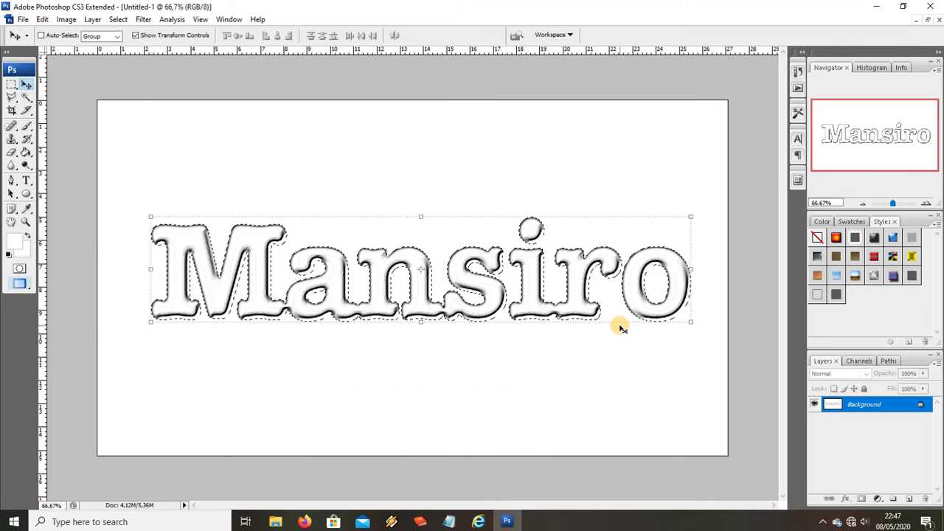
{"action": "key", "text": "ctrl+shift+j"}
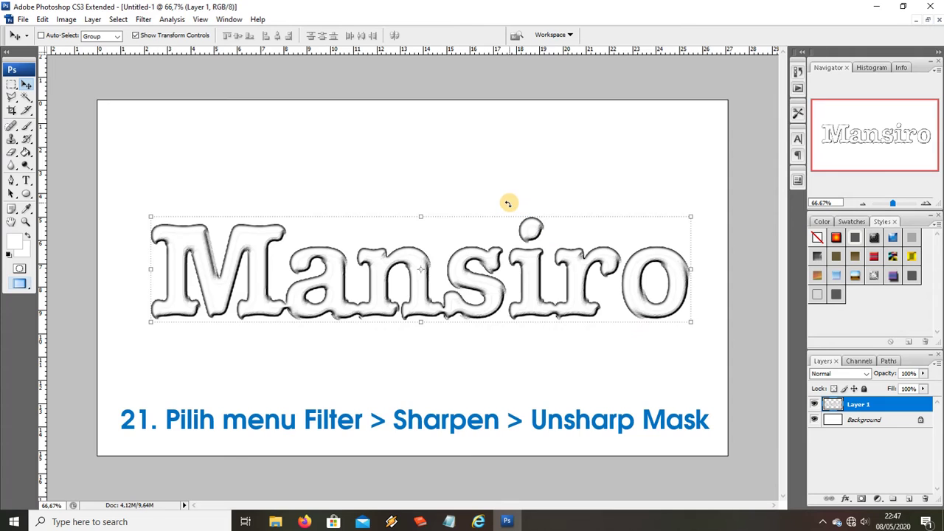
Step: Sharpen the lettering layer with Unsharp Mask at Amount 210%, Radius 1.0 pixels and Threshold 20 levels
{"action": "left_click", "coordinate": [144, 20]}
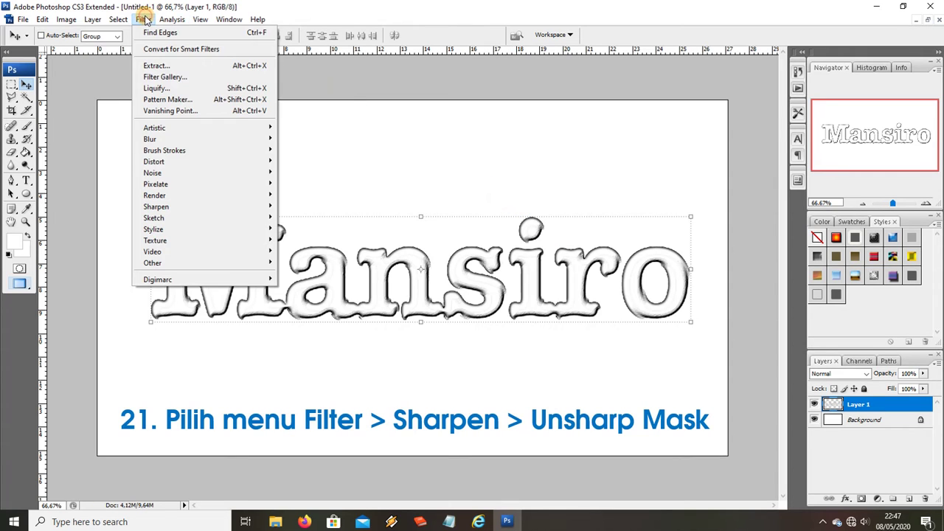
{"action": "mouse_move", "coordinate": [173, 207]}
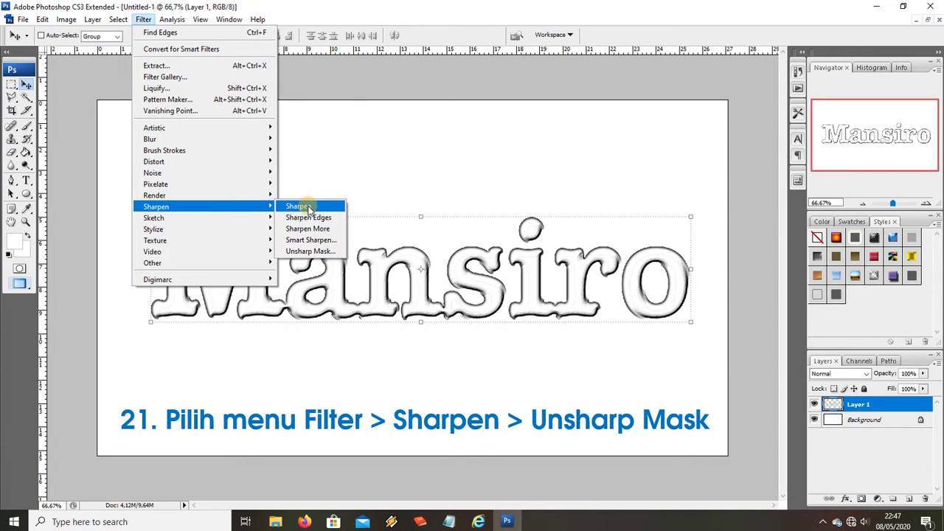
{"action": "left_click", "coordinate": [309, 252]}
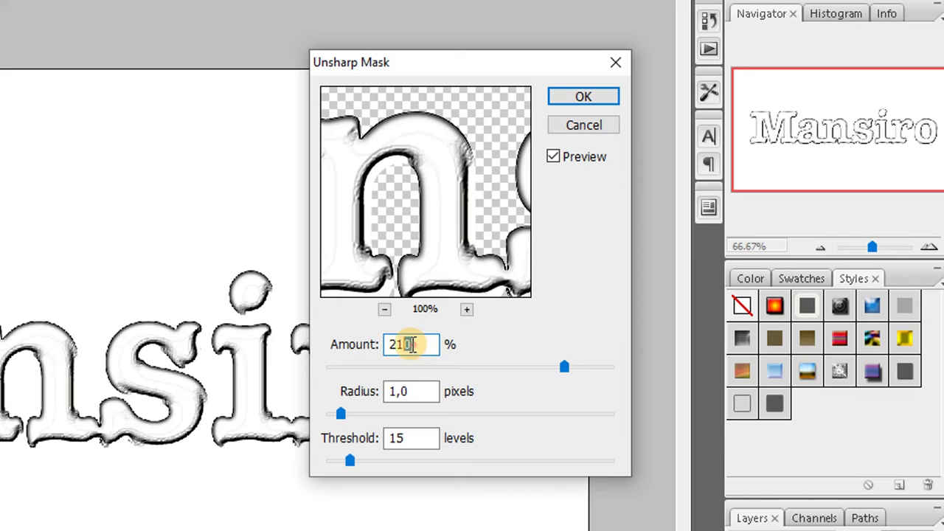
{"action": "left_click_drag", "start_coordinate": [411, 344], "coordinate": [388, 346]}
{"action": "left_click_drag", "start_coordinate": [410, 391], "coordinate": [401, 391]}
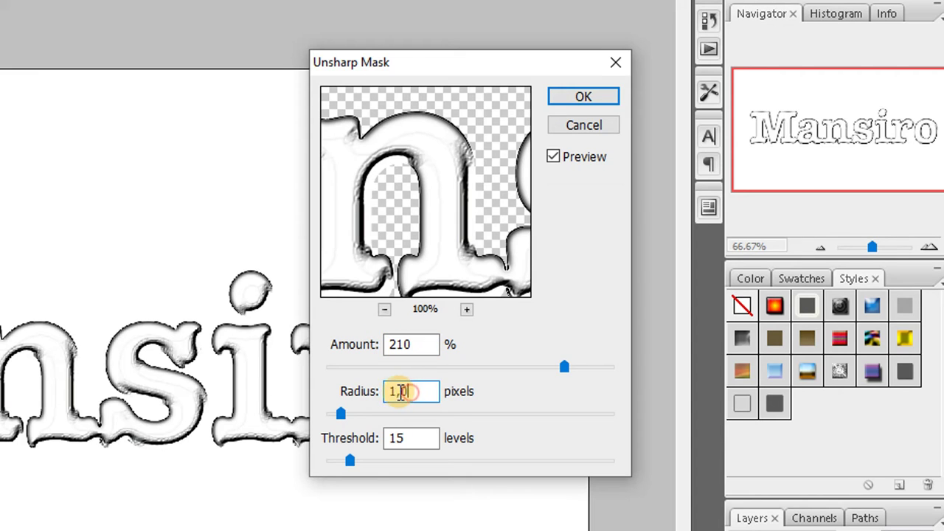
{"action": "mouse_move", "coordinate": [344, 414]}
{"action": "left_mouse_down"}
{"action": "mouse_move", "coordinate": [352, 419]}
{"action": "mouse_move", "coordinate": [337, 414]}
{"action": "left_mouse_up"}
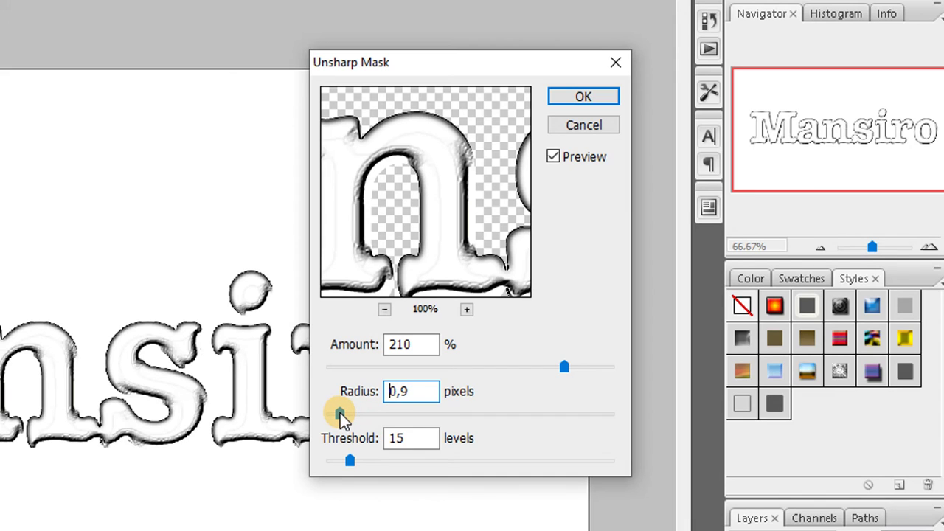
{"action": "left_click_drag", "start_coordinate": [344, 411], "coordinate": [341, 413]}
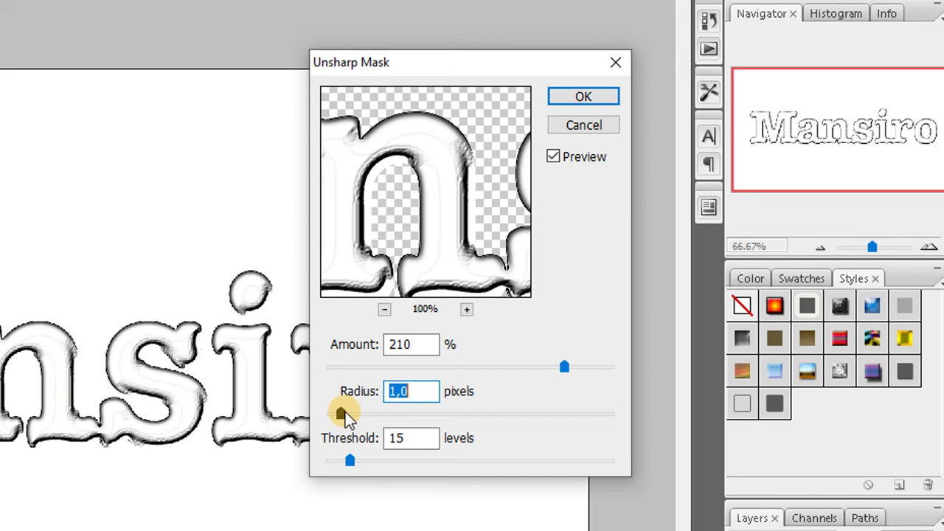
{"action": "left_click", "coordinate": [351, 460]}
{"action": "mouse_move", "coordinate": [350, 461]}
{"action": "left_mouse_down"}
{"action": "mouse_move", "coordinate": [386, 459]}
{"action": "mouse_move", "coordinate": [358, 455]}
{"action": "left_mouse_up"}
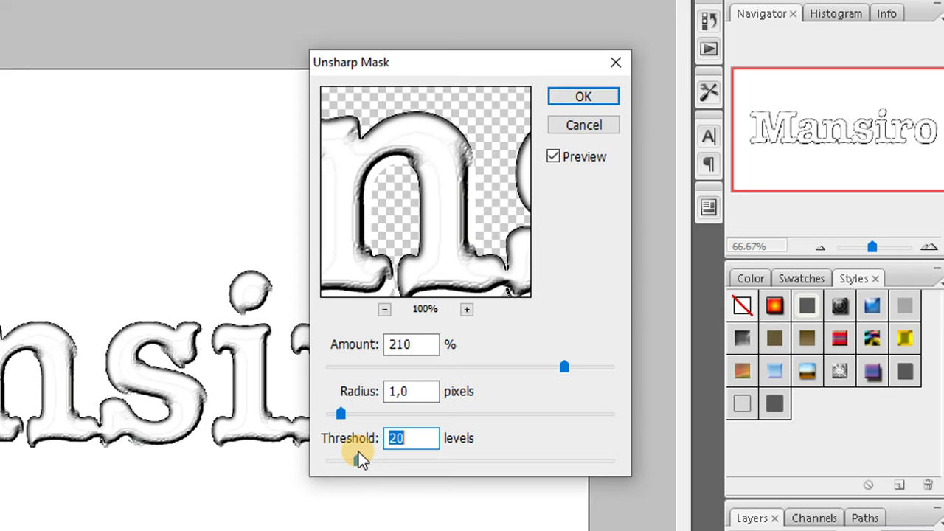
{"action": "left_click", "coordinate": [582, 96]}
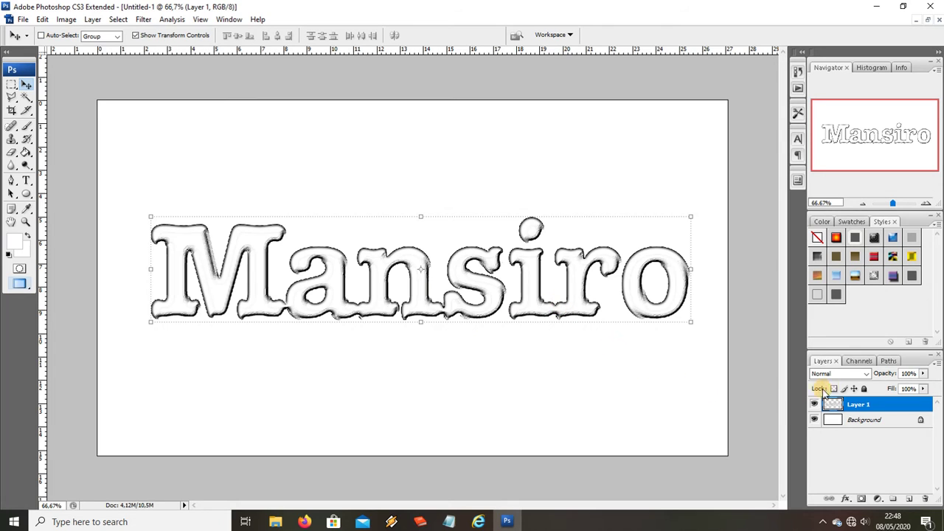
Step: Add a Drop Shadow to the lettering layer with a Distance of 8 px
{"action": "left_click", "coordinate": [845, 498]}
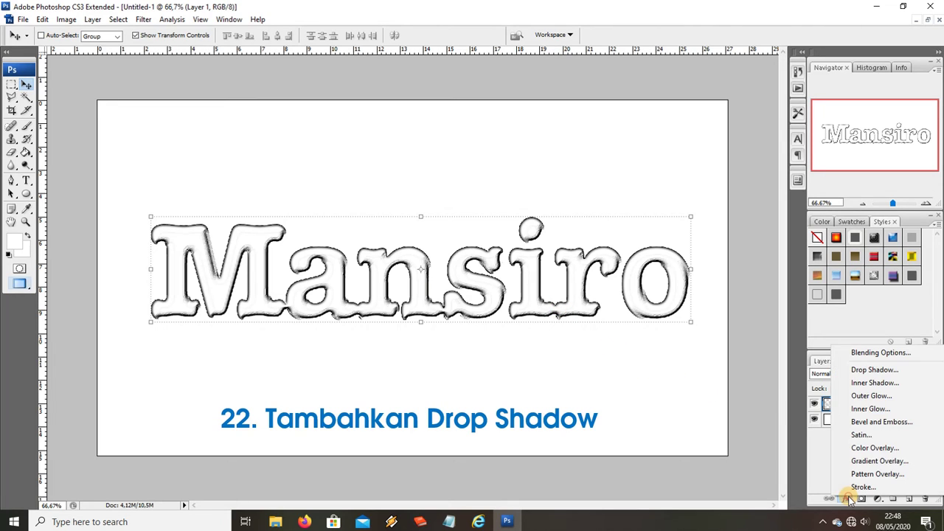
{"action": "left_click", "coordinate": [872, 371]}
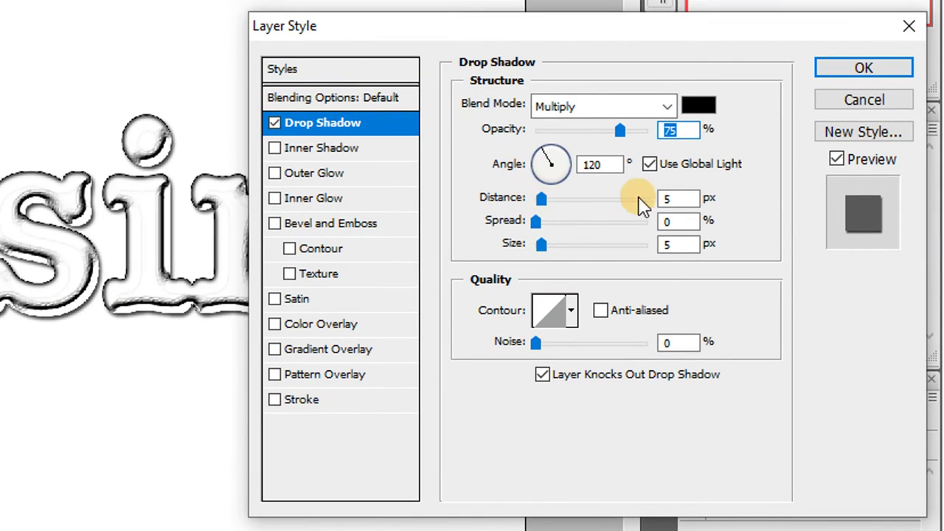
{"action": "left_click", "coordinate": [543, 199]}
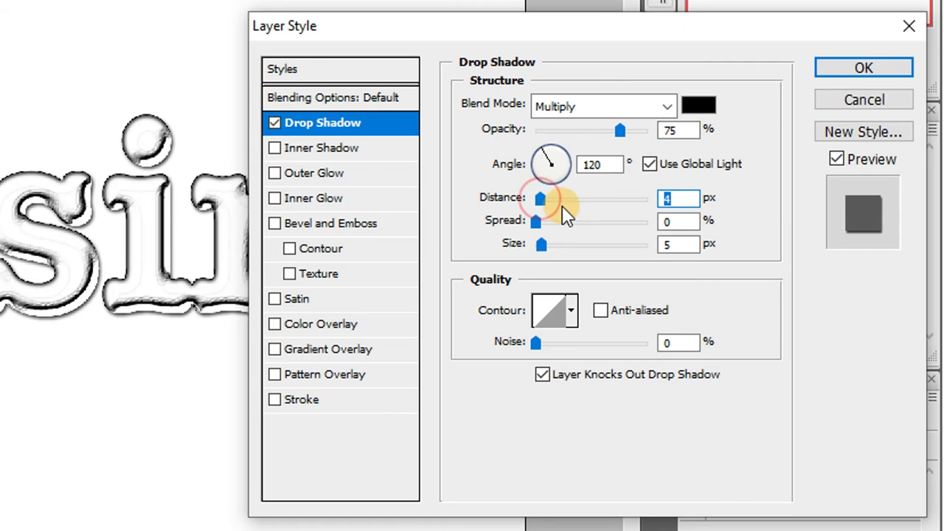
{"action": "key", "text": "Up"}
{"action": "key", "text": "Up"}
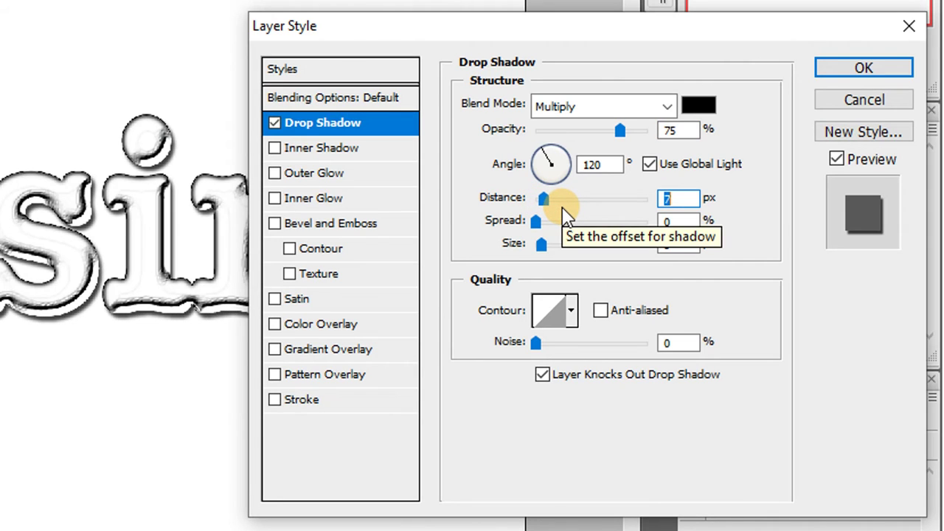
{"action": "key", "text": "Up"}
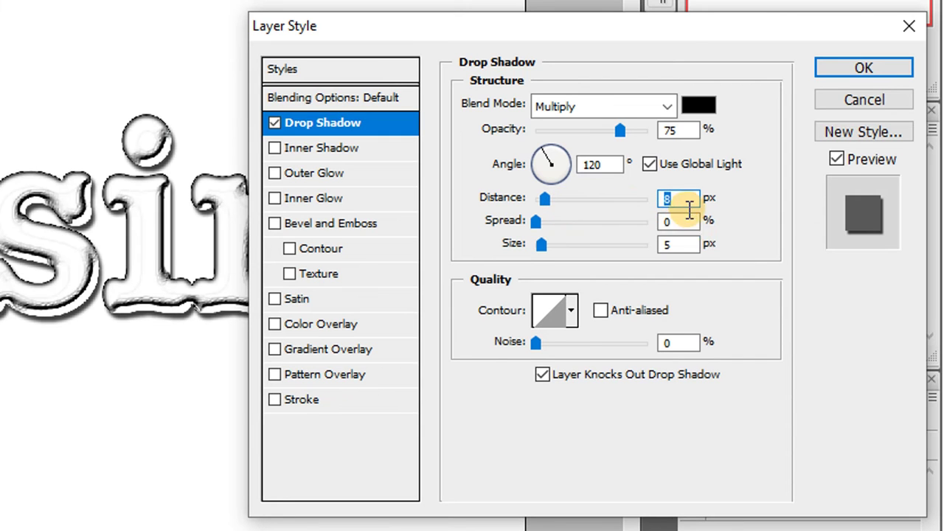
{"action": "left_click", "coordinate": [864, 69]}
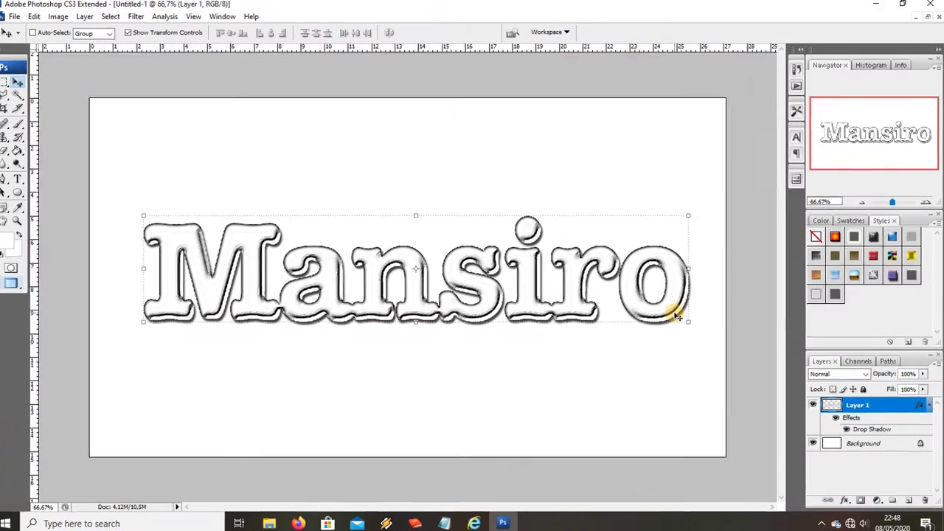
Step: Colorize the lettering with Hue/Saturation at Hue 225 and Saturation 25
{"action": "left_click", "coordinate": [66, 20]}
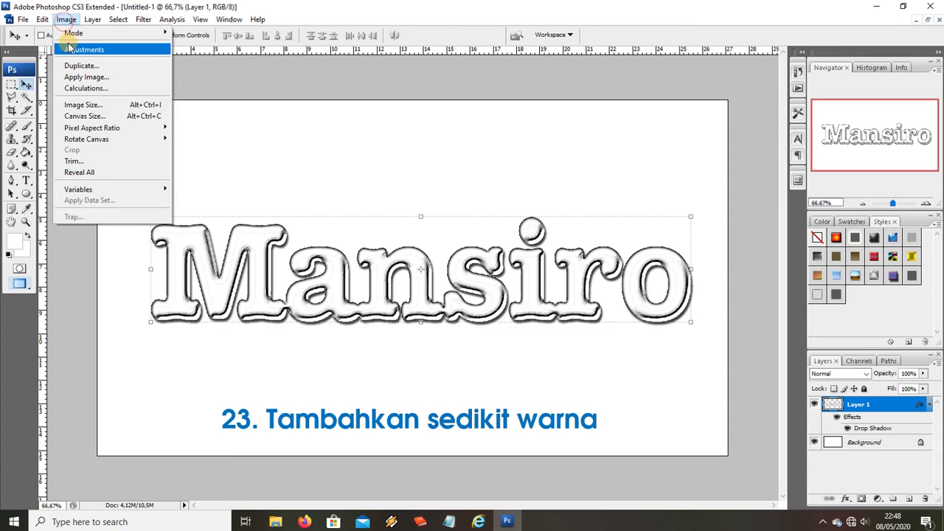
{"action": "mouse_move", "coordinate": [70, 50]}
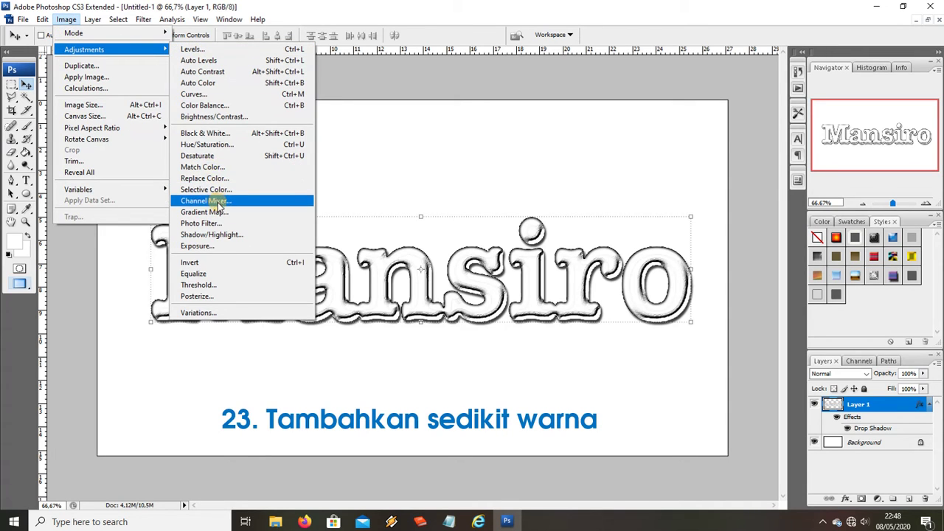
{"action": "left_click", "coordinate": [213, 145]}
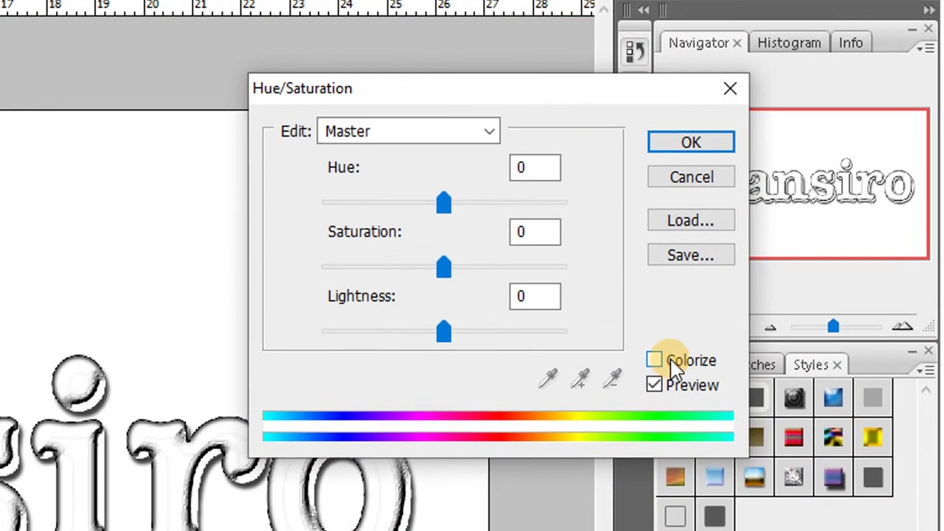
{"action": "left_click", "coordinate": [814, 222]}
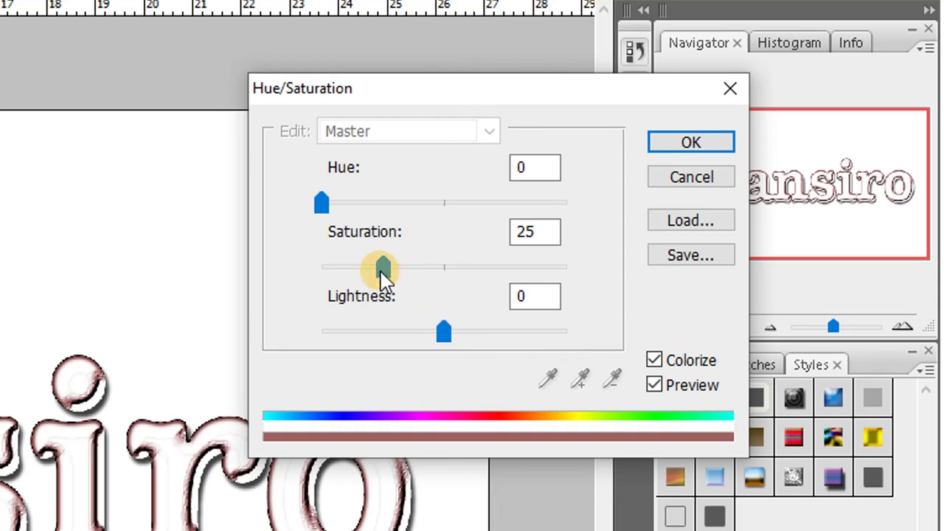
{"action": "left_click_drag", "start_coordinate": [321, 201], "coordinate": [480, 217]}
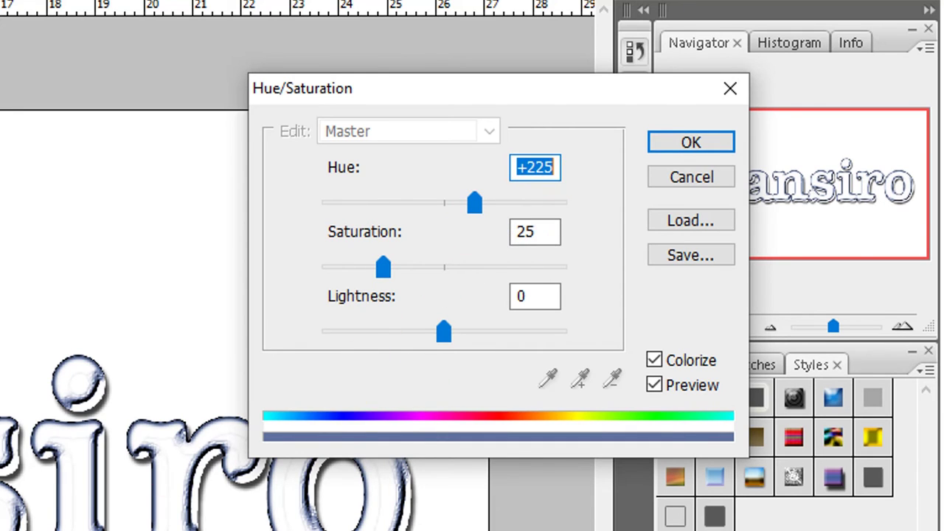
{"action": "left_click", "coordinate": [661, 155]}
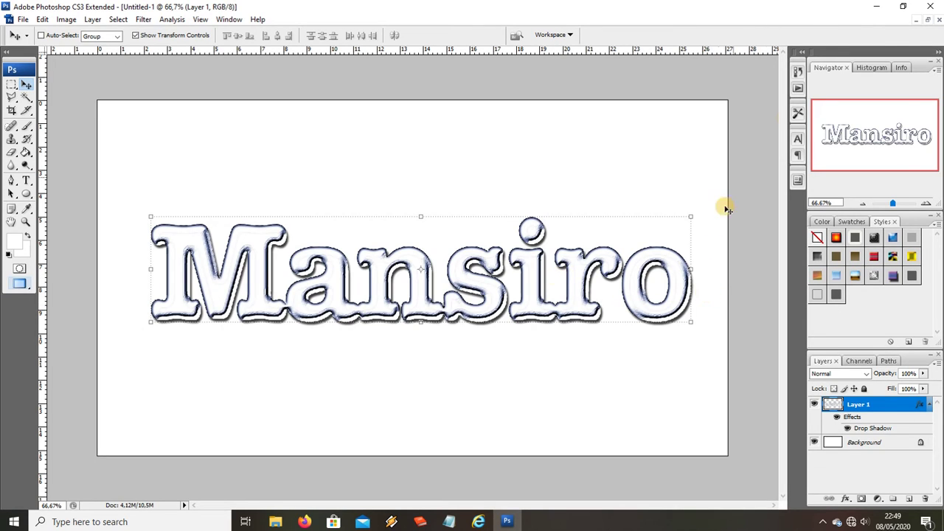
Step: Bring up the minimized BG Liquid Metal document and hide its Layer 2 and Layer 1
{"action": "left_click", "coordinate": [929, 22]}
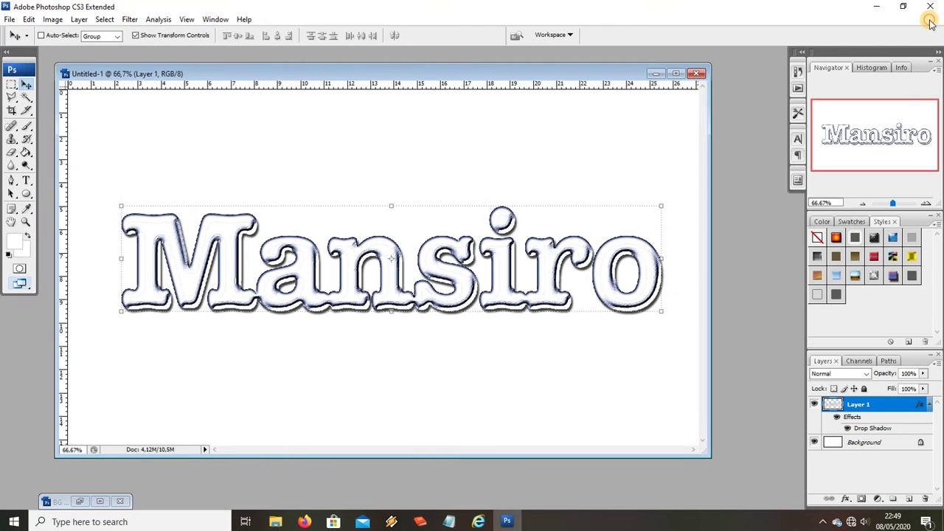
{"action": "left_click", "coordinate": [80, 502]}
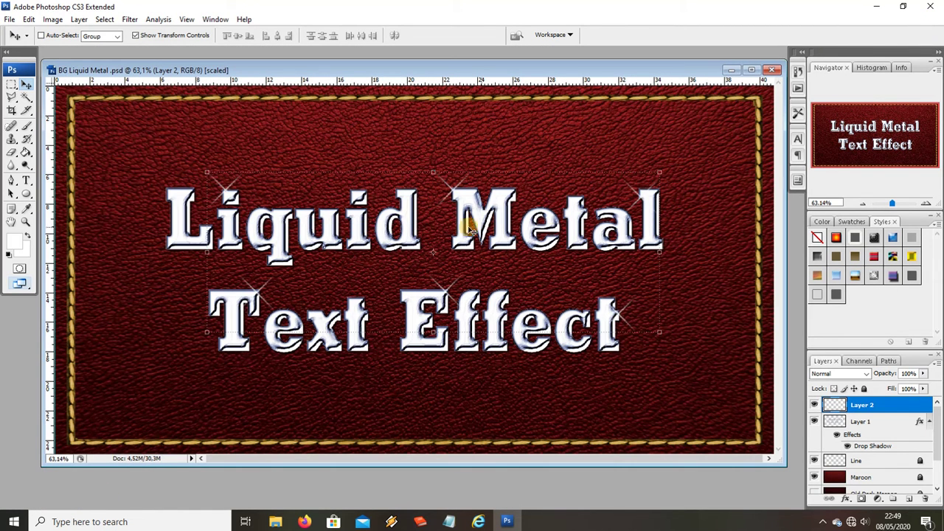
{"action": "left_click", "coordinate": [813, 406]}
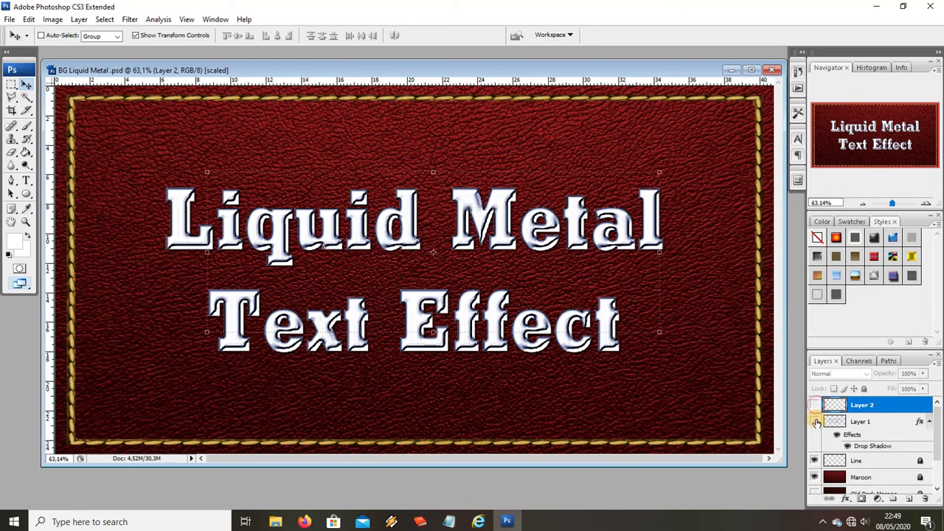
{"action": "left_click", "coordinate": [816, 422]}
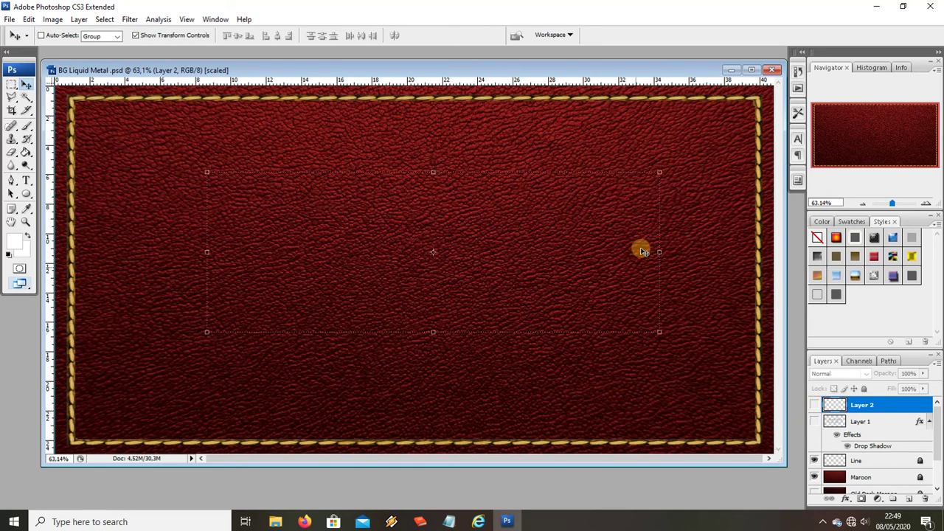
Step: Arrange both document windows, copy the Mansiro lettering into BG Liquid Metal and center it on the red leather background
{"action": "left_click", "coordinate": [733, 71]}
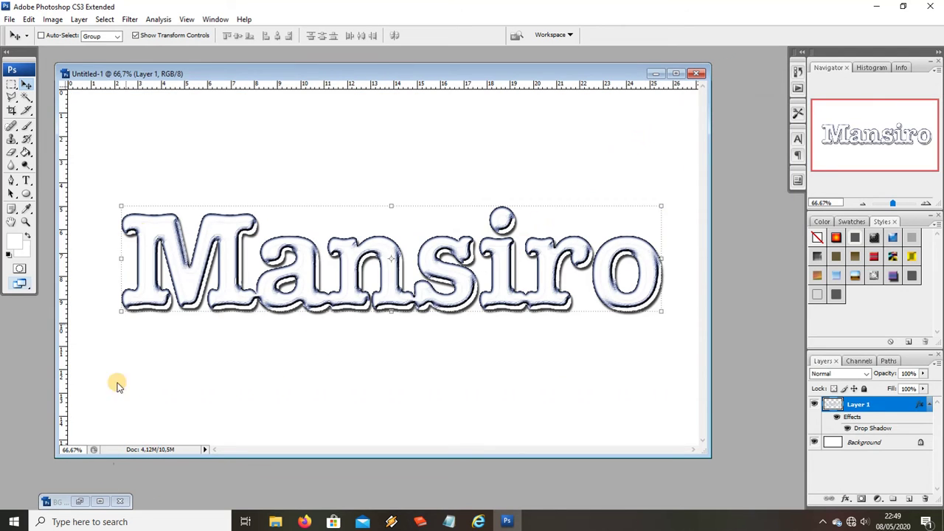
{"action": "left_click_drag", "start_coordinate": [213, 75], "coordinate": [394, 89]}
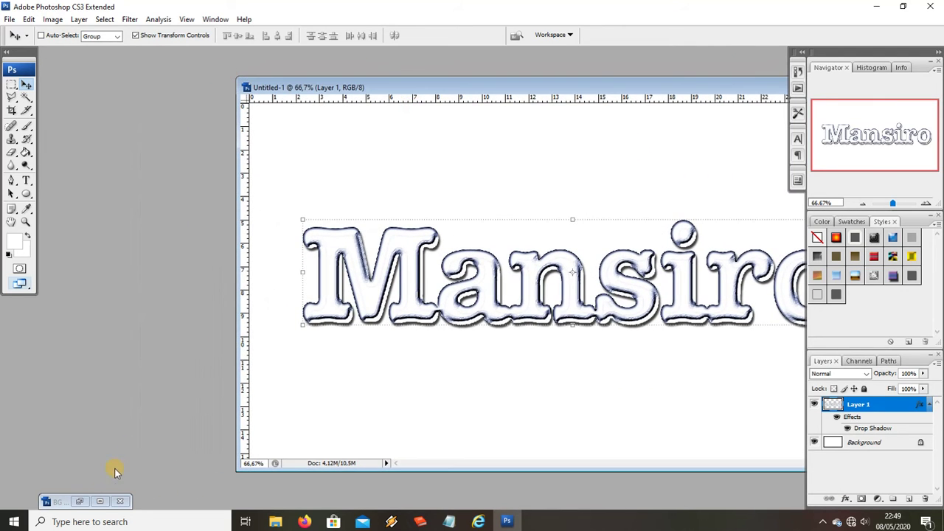
{"action": "left_click", "coordinate": [81, 501]}
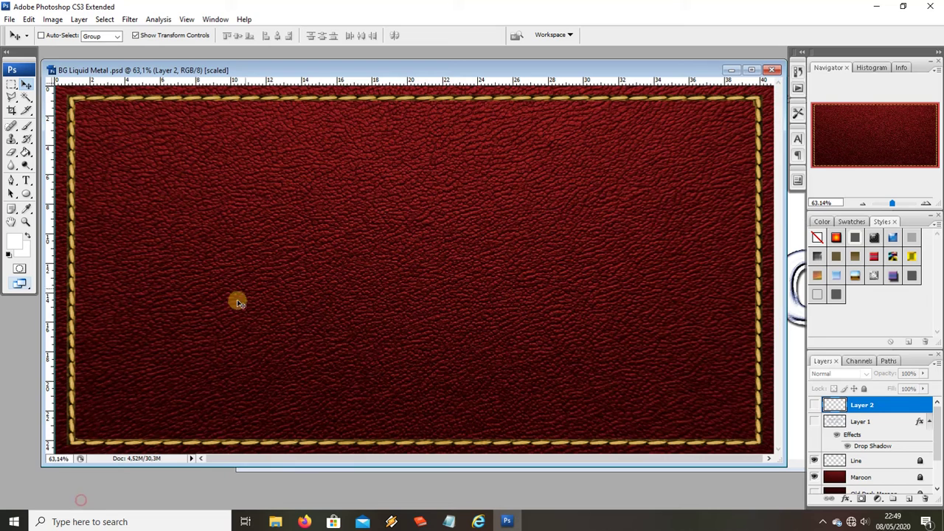
{"action": "left_click", "coordinate": [797, 440]}
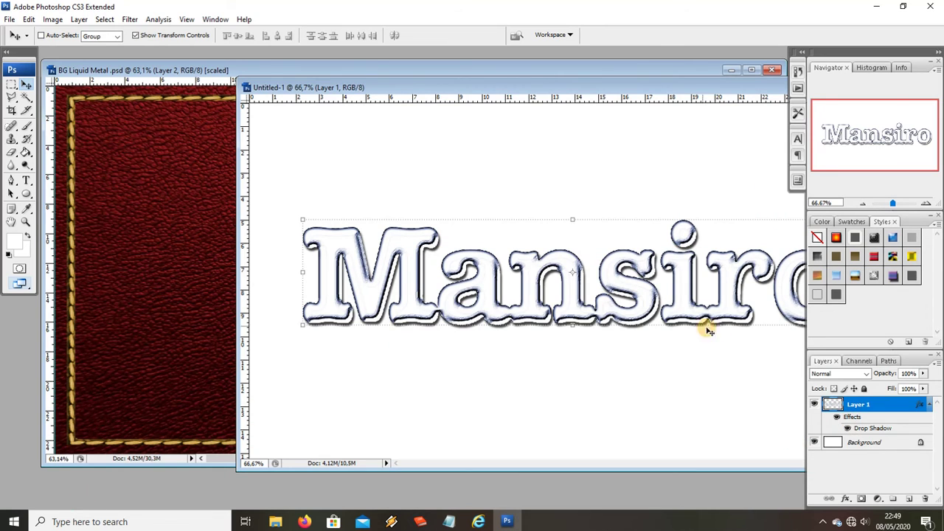
{"action": "left_click_drag", "start_coordinate": [542, 303], "coordinate": [188, 293]}
{"action": "left_click_drag", "start_coordinate": [293, 287], "coordinate": [479, 281]}
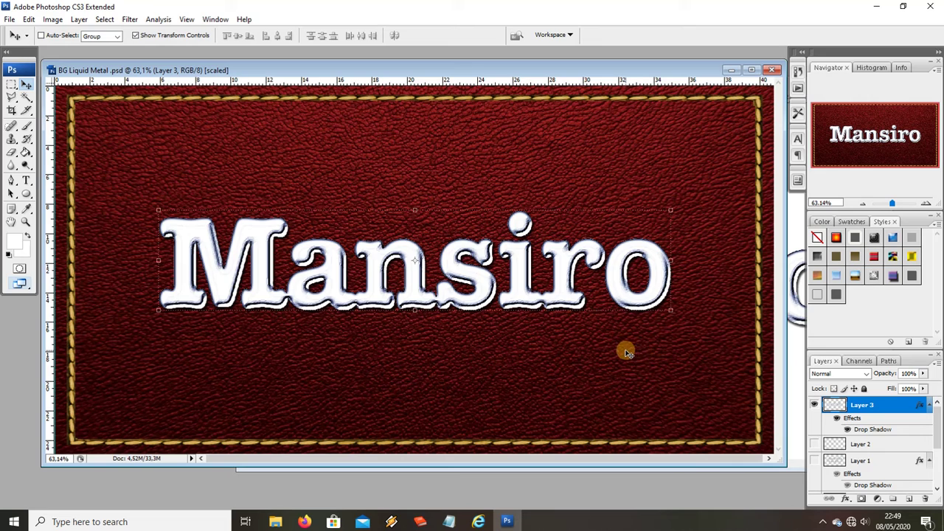
Step: Add a new layer above the lettering and ready the Brush tool with white (ffffff) as the foreground color
{"action": "left_click", "coordinate": [908, 499]}
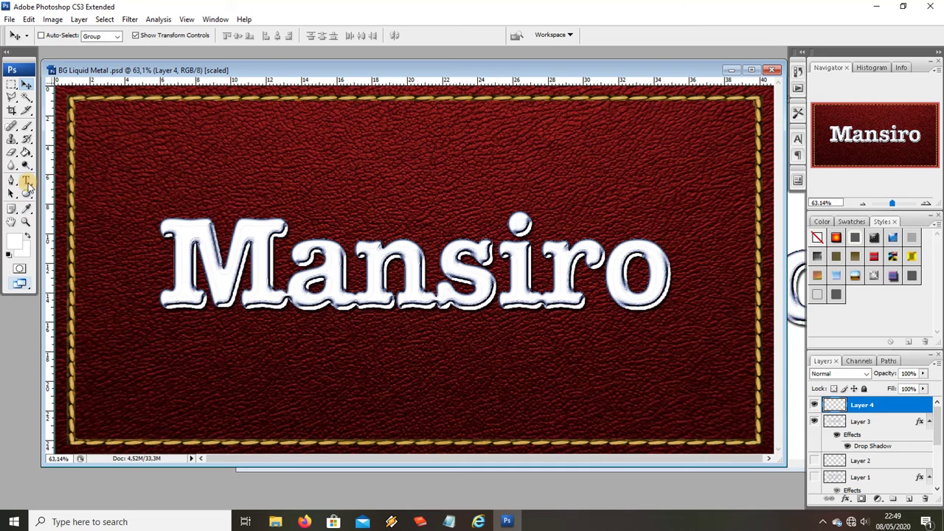
{"action": "left_click", "coordinate": [26, 127]}
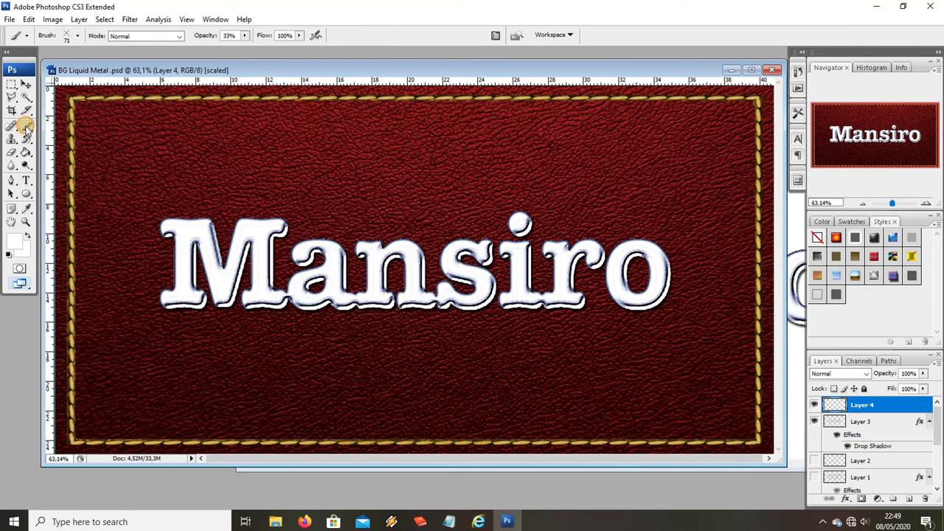
{"action": "left_click", "coordinate": [15, 240]}
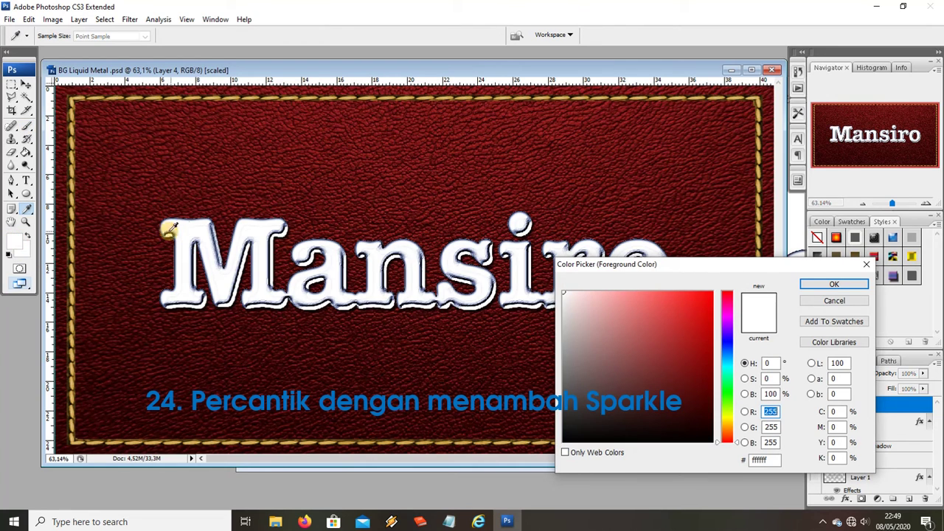
{"action": "left_click", "coordinate": [801, 286]}
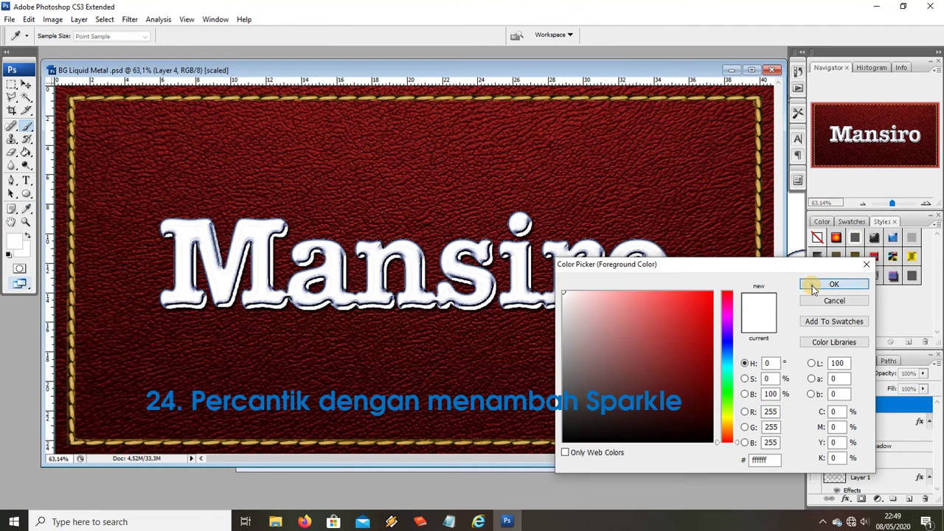
{"action": "left_click", "coordinate": [25, 125]}
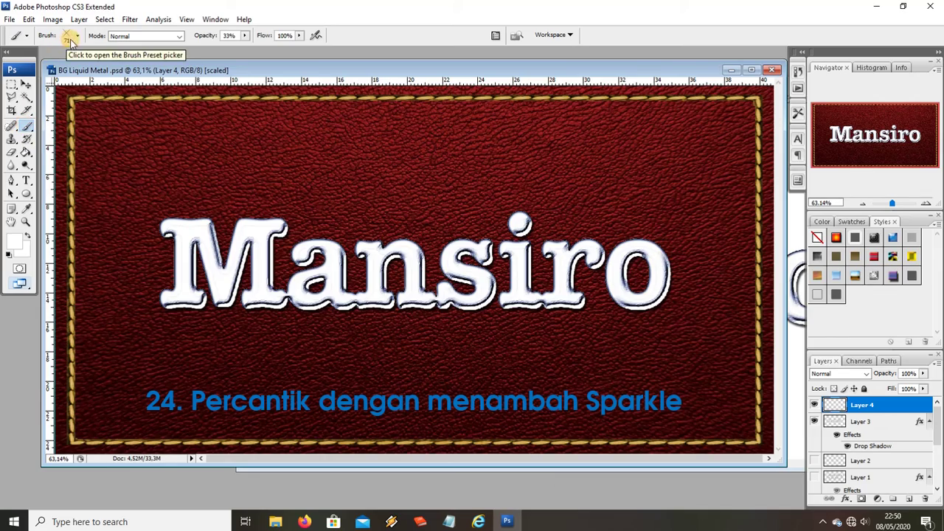
Step: Append the Assorted Brushes set to the current brush presets
{"action": "left_click", "coordinate": [74, 40]}
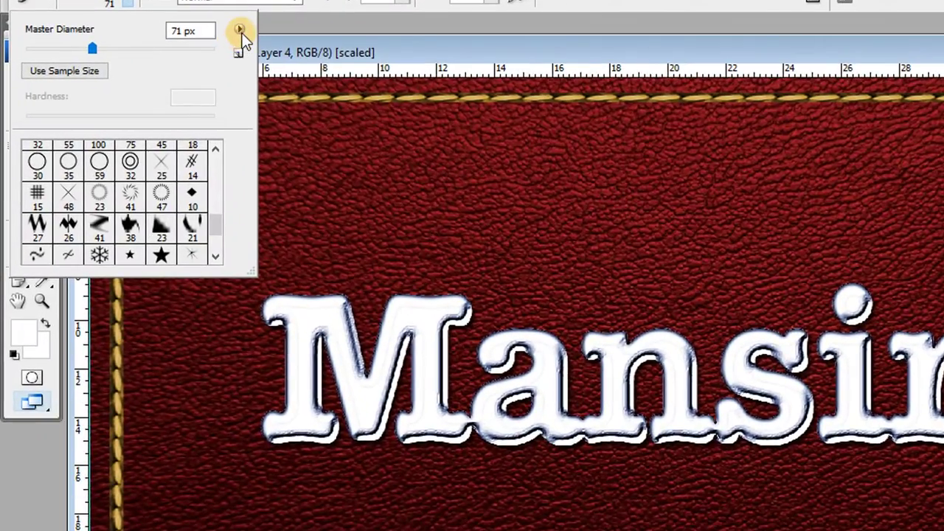
{"action": "left_click", "coordinate": [239, 30]}
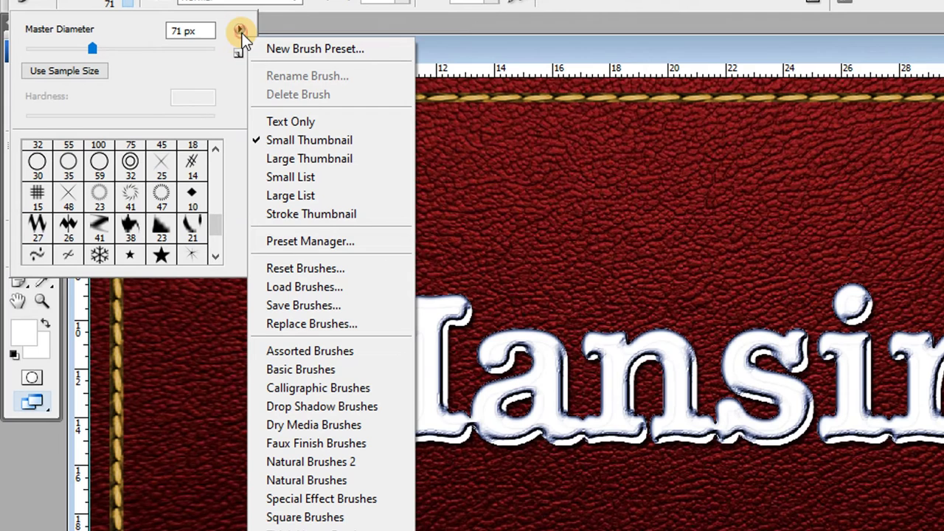
{"action": "left_click", "coordinate": [326, 352]}
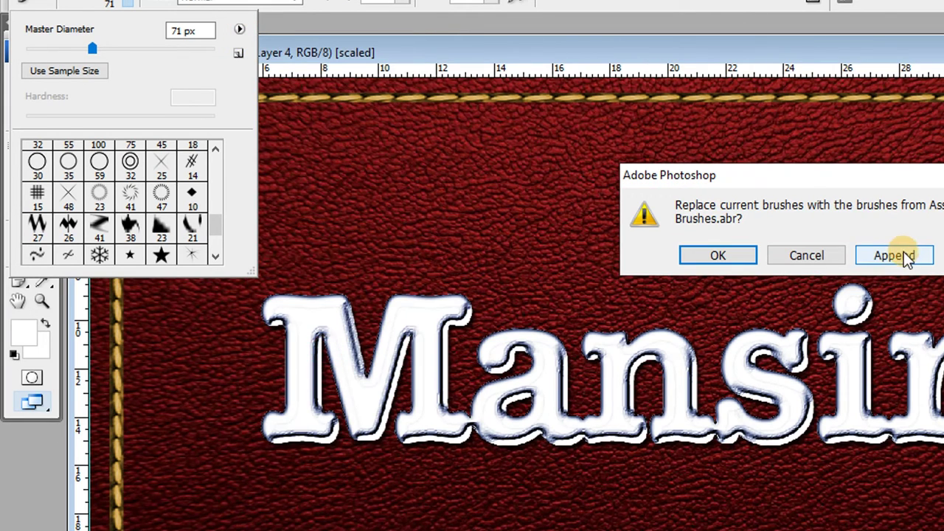
{"action": "left_click", "coordinate": [894, 255]}
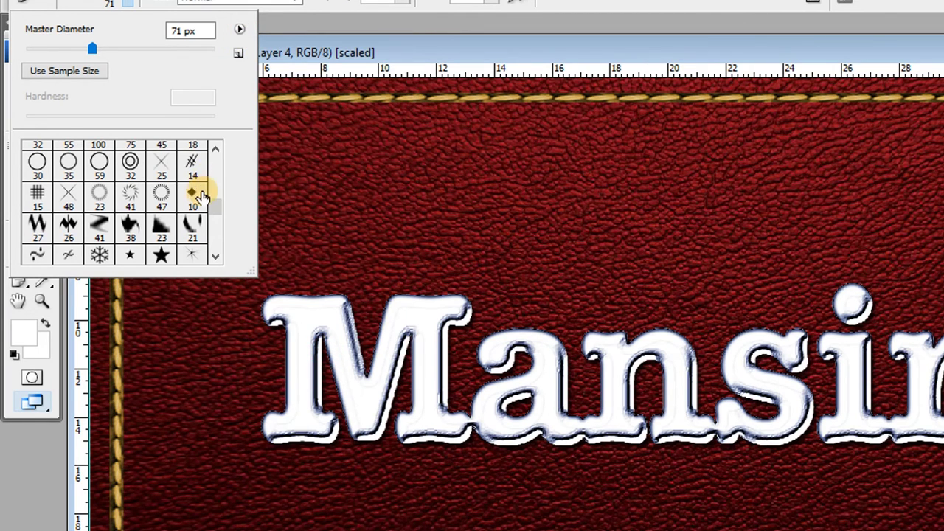
Step: Choose the 48 px X-shaped sparkle brush and set its master diameter to 74 px
{"action": "mouse_move", "coordinate": [219, 203]}
{"action": "left_mouse_down"}
{"action": "mouse_move", "coordinate": [219, 190]}
{"action": "mouse_move", "coordinate": [222, 237]}
{"action": "mouse_move", "coordinate": [222, 220]}
{"action": "left_mouse_up"}
{"action": "left_click", "coordinate": [191, 230]}
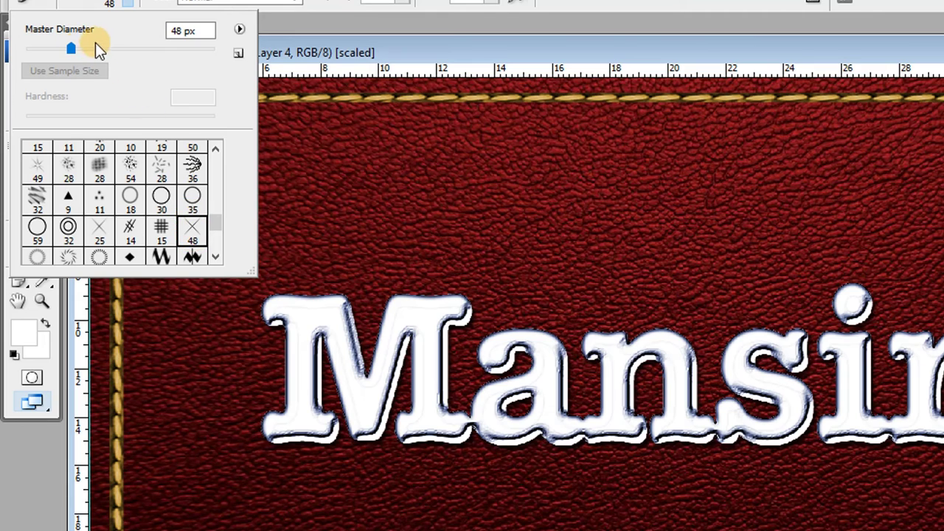
{"action": "left_click_drag", "start_coordinate": [72, 47], "coordinate": [95, 51]}
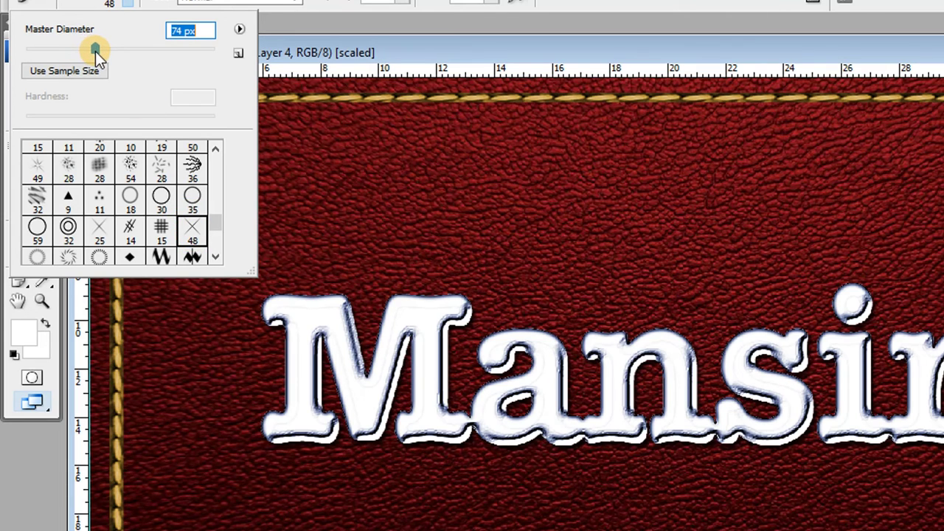
{"action": "left_click", "coordinate": [419, 50]}
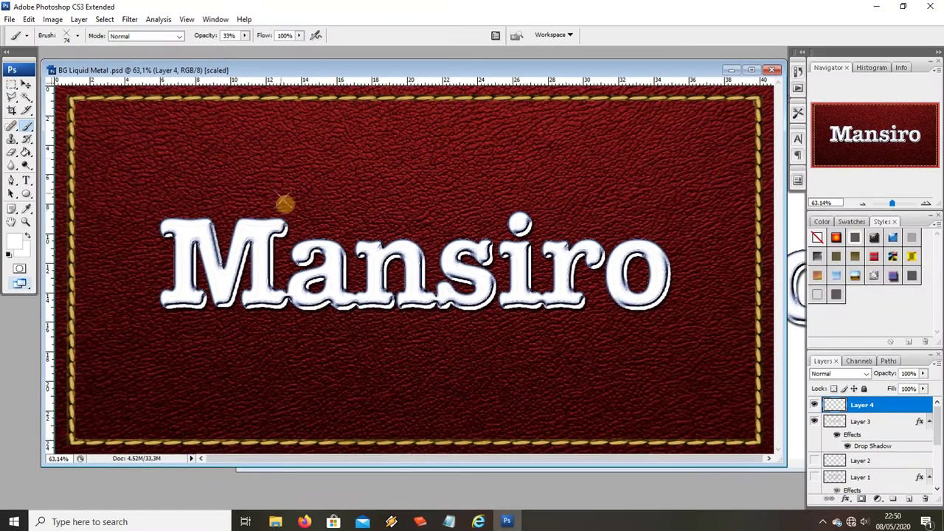
Step: Enlarge the sparkle brush to a master diameter of 114 px and set its opacity to 100%
{"action": "left_click", "coordinate": [58, 68]}
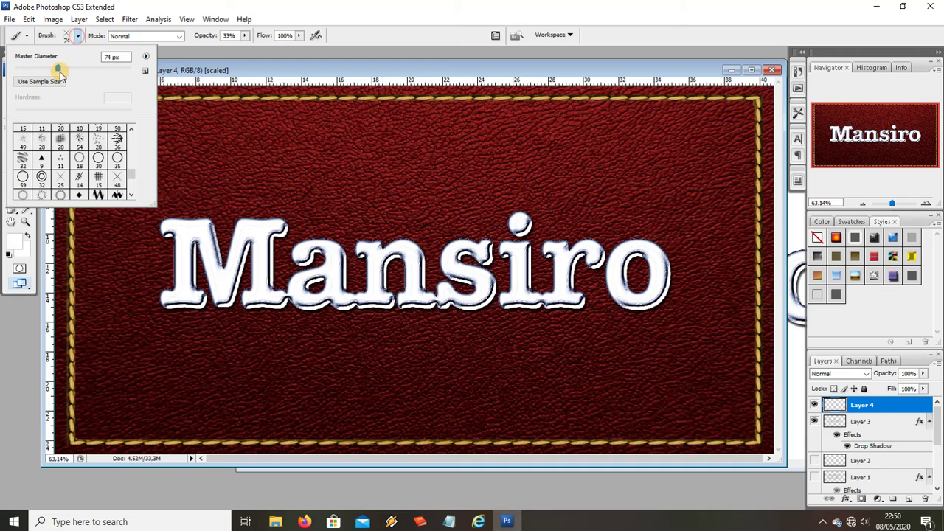
{"action": "left_click_drag", "start_coordinate": [58, 69], "coordinate": [74, 68]}
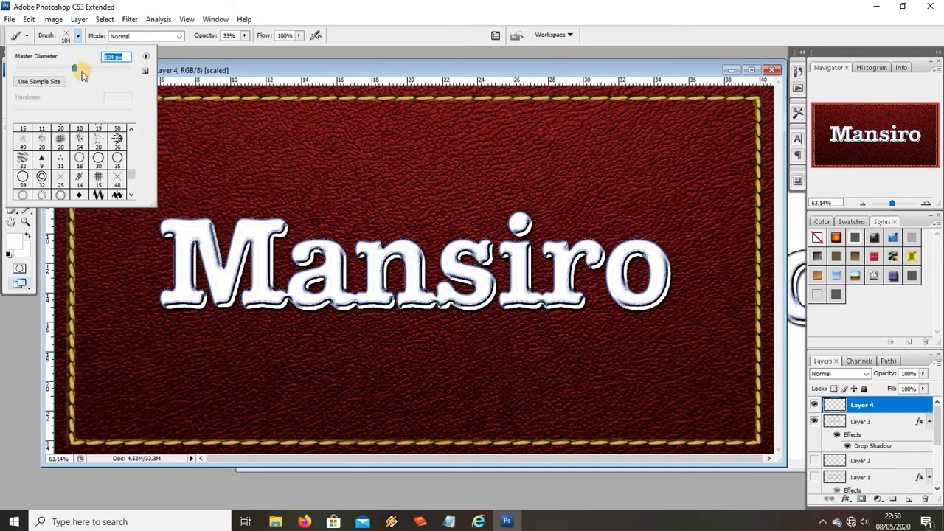
{"action": "left_click_drag", "start_coordinate": [76, 68], "coordinate": [88, 67]}
{"action": "left_click_drag", "start_coordinate": [79, 74], "coordinate": [79, 72]}
{"action": "key", "text": "Return"}
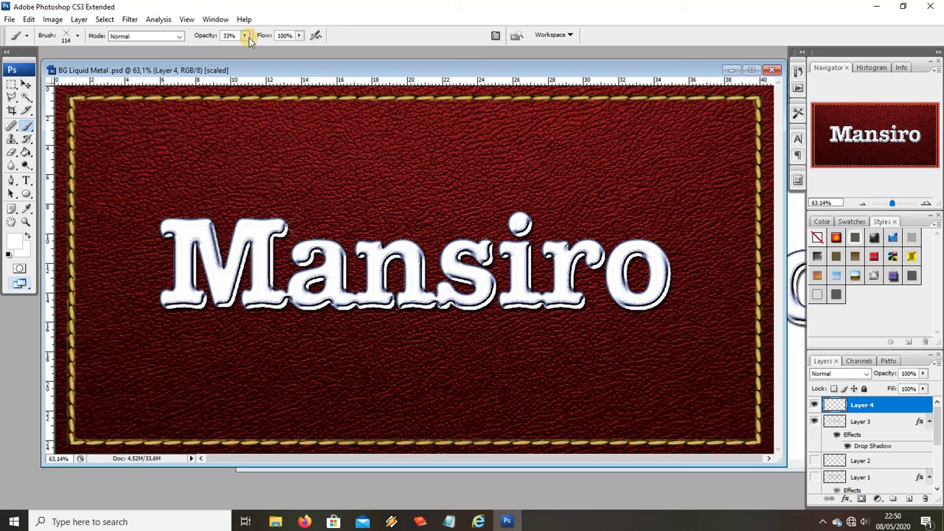
{"action": "mouse_move", "coordinate": [244, 35]}
{"action": "left_mouse_down"}
{"action": "mouse_move", "coordinate": [256, 51]}
{"action": "mouse_move", "coordinate": [292, 53]}
{"action": "left_mouse_up"}
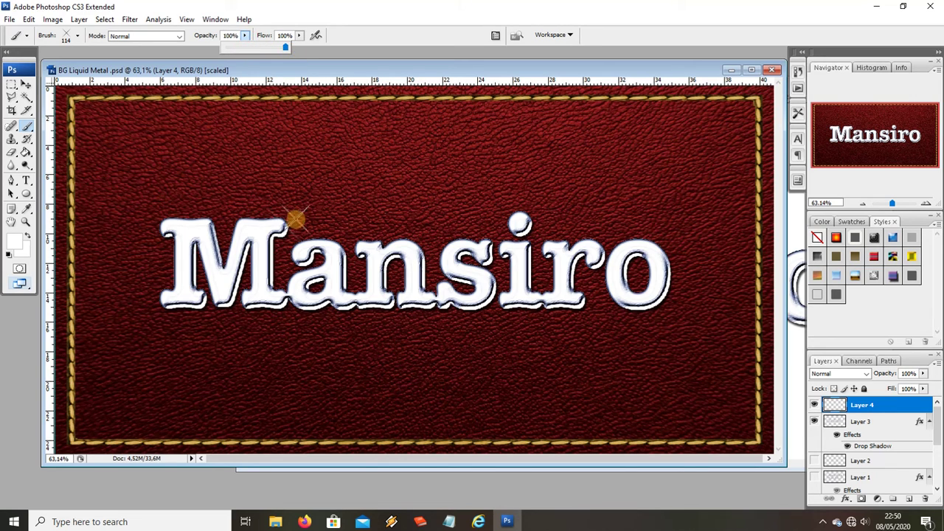
Step: Stamp white sparkles on the M's upper-right corner, the dot of the i and the right edge of the o, and switch to the Move tool
{"action": "left_click", "coordinate": [288, 222]}
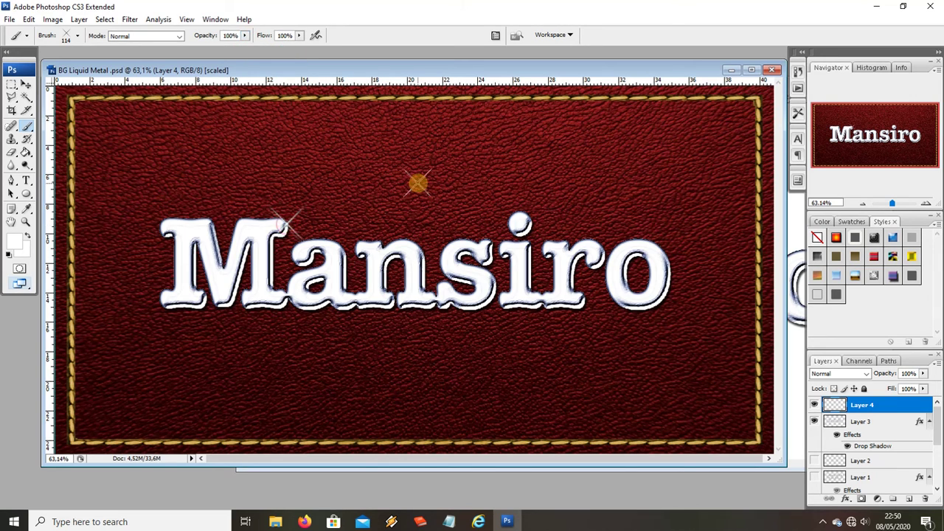
{"action": "left_click", "coordinate": [528, 219]}
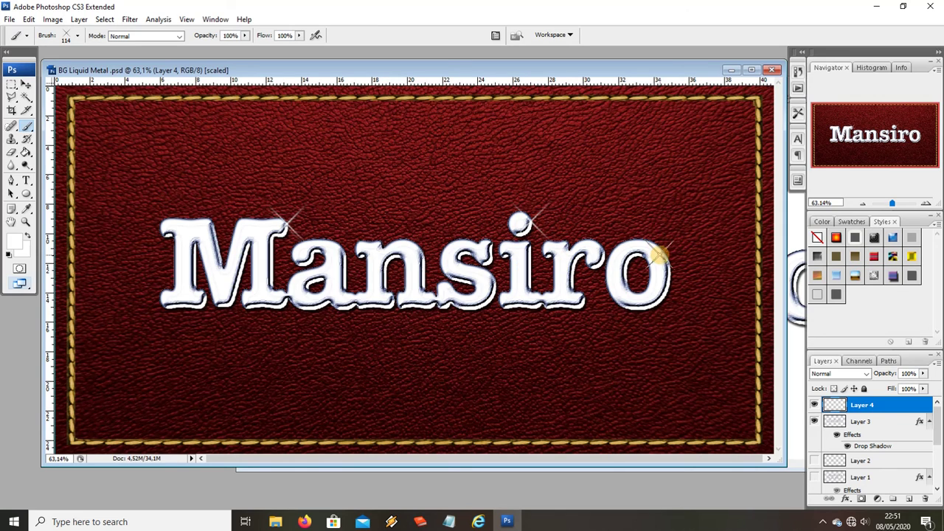
{"action": "left_click", "coordinate": [668, 263]}
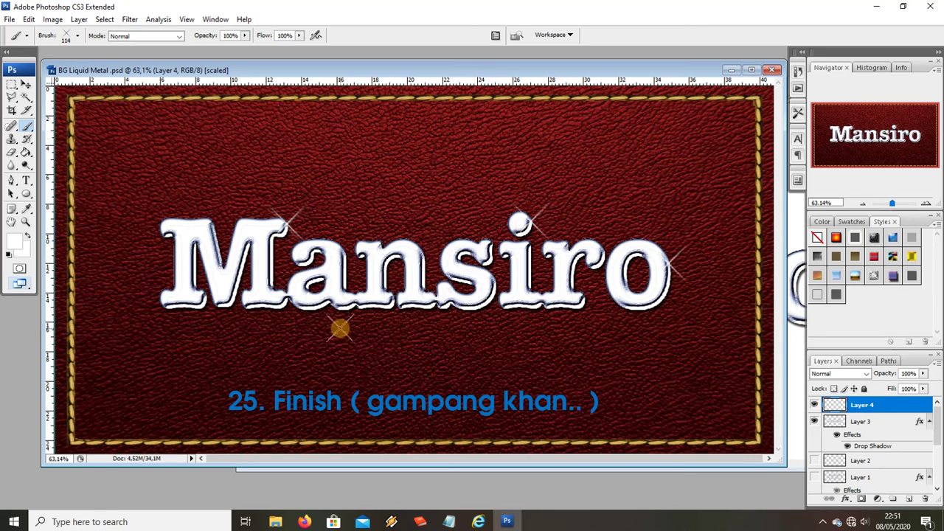
{"action": "left_click", "coordinate": [25, 85]}
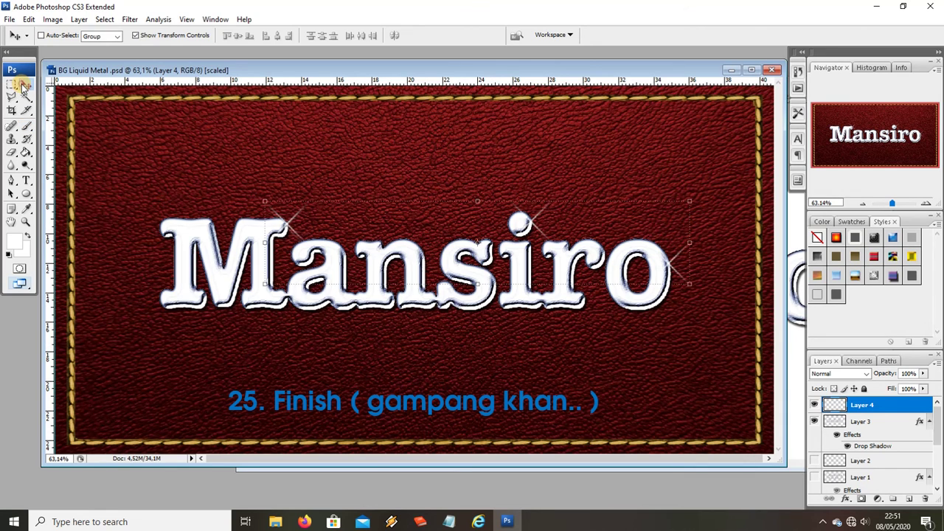